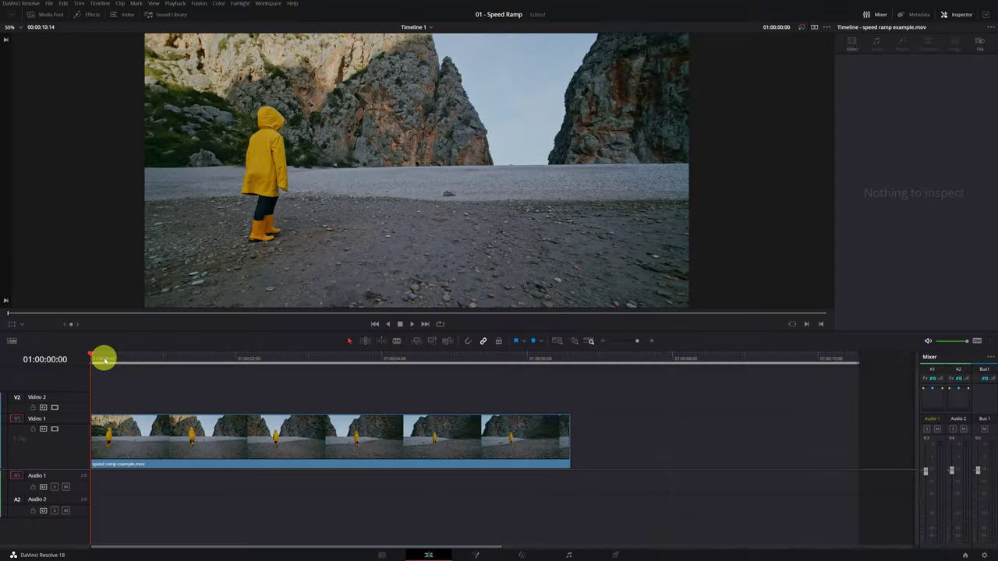
Turn on Retime Controls (Ctrl+R) for the speed ramp example.mov clip, still at 100%.
left_click_drag(105, 361, 181, 379)
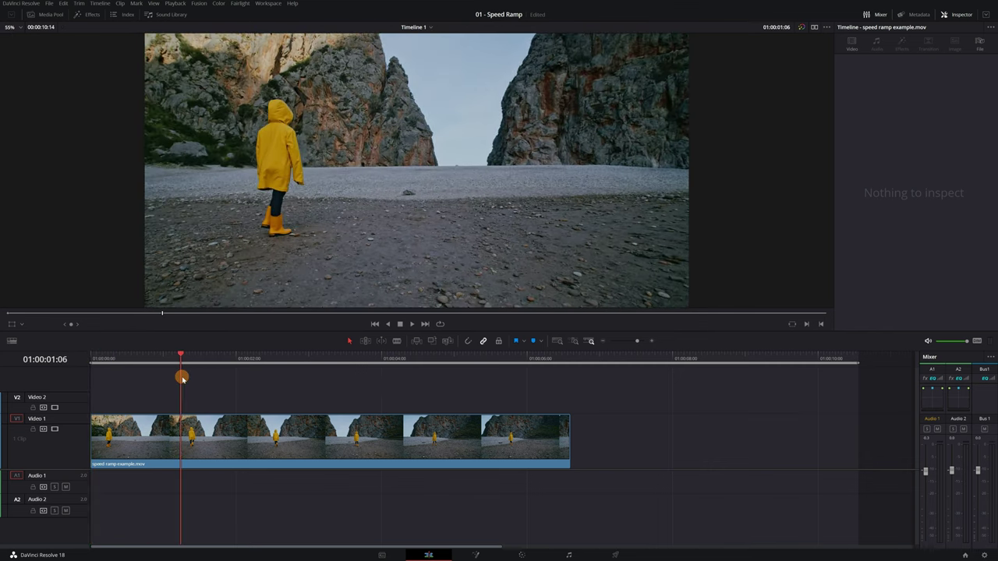
left_click(244, 441)
right_click(244, 442)
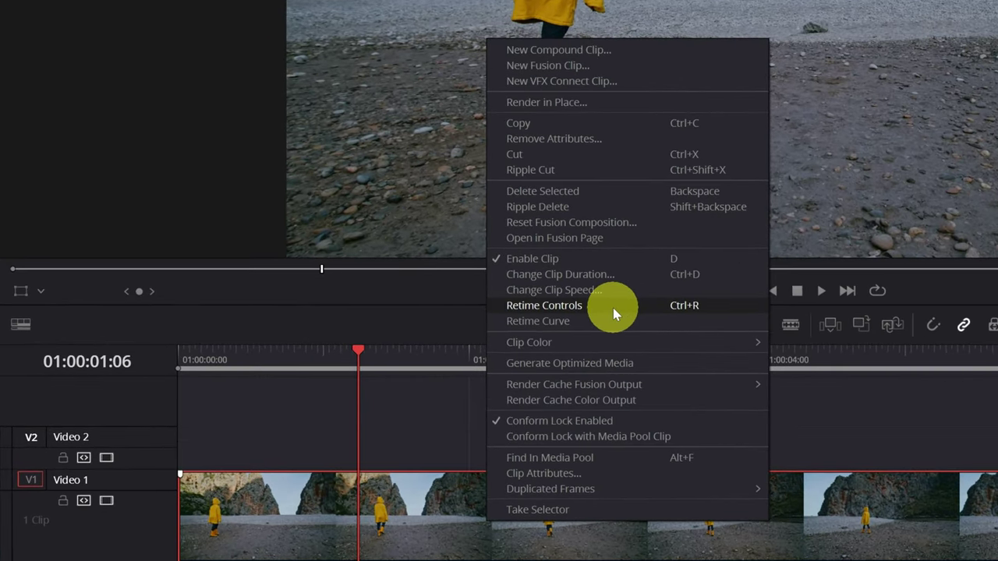
left_click(446, 528)
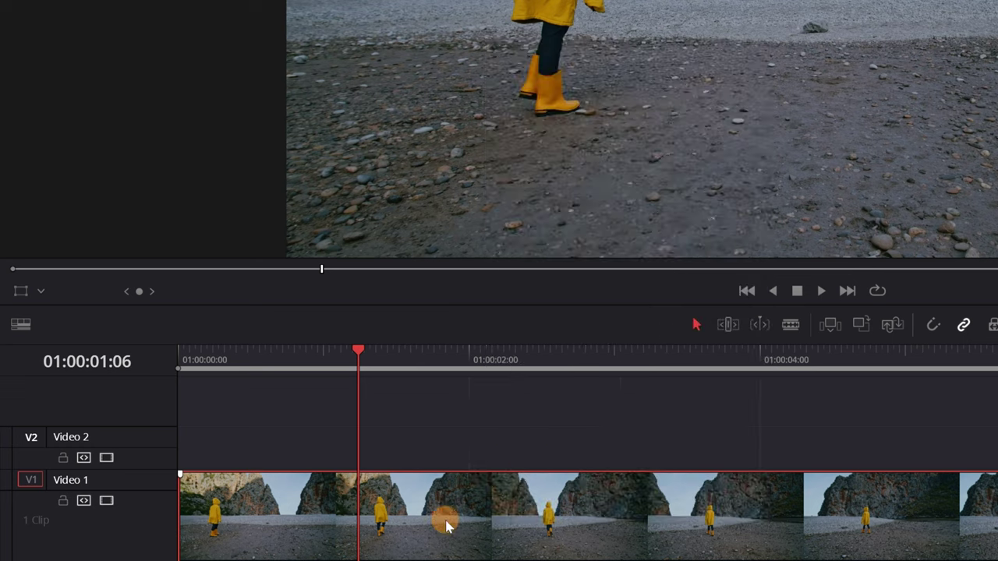
key("ctrl+r")
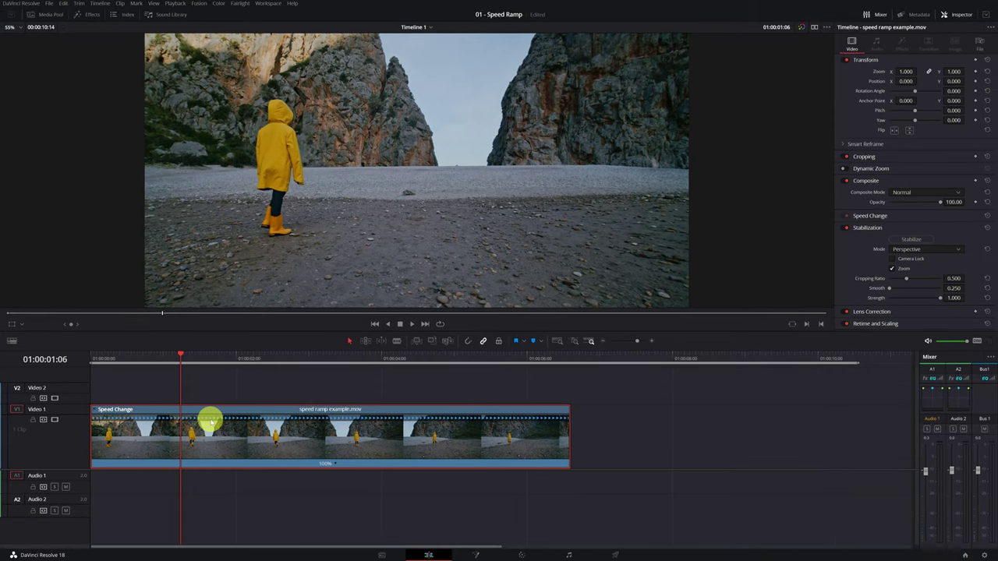
left_click_drag(151, 361, 155, 389)
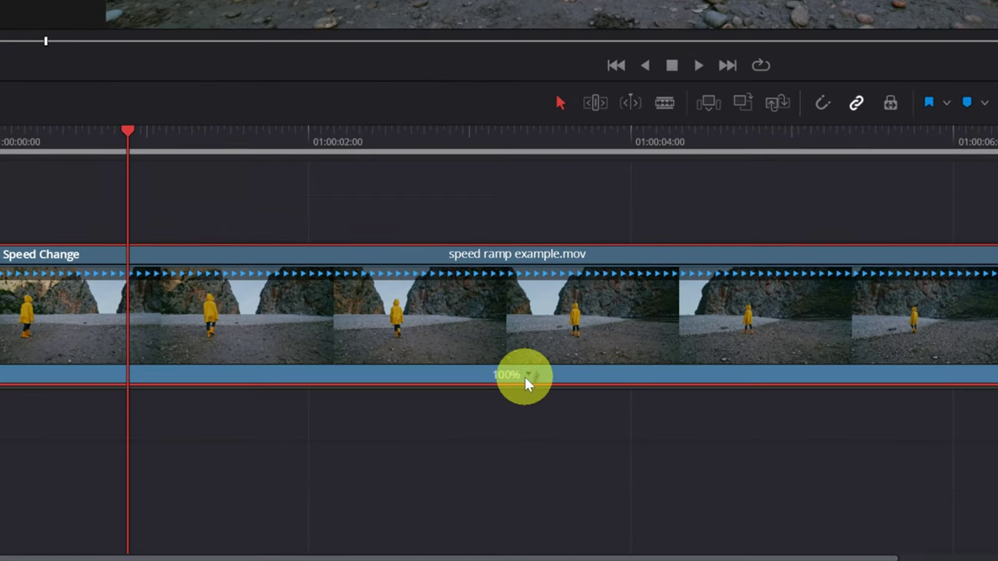
Add two speed points at separate playhead positions, splitting the clip into three 100% sections.
right_click(528, 375)
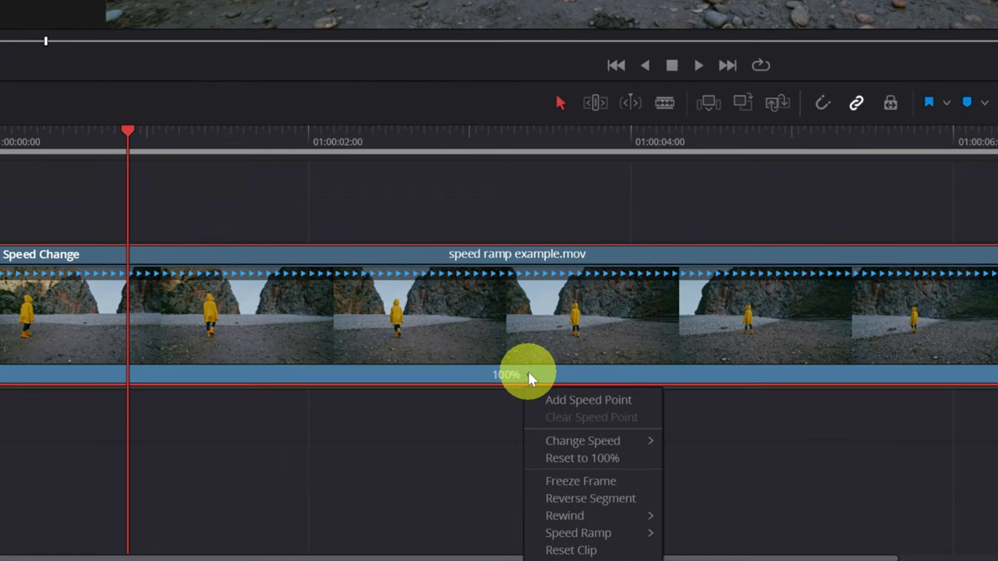
left_click(601, 401)
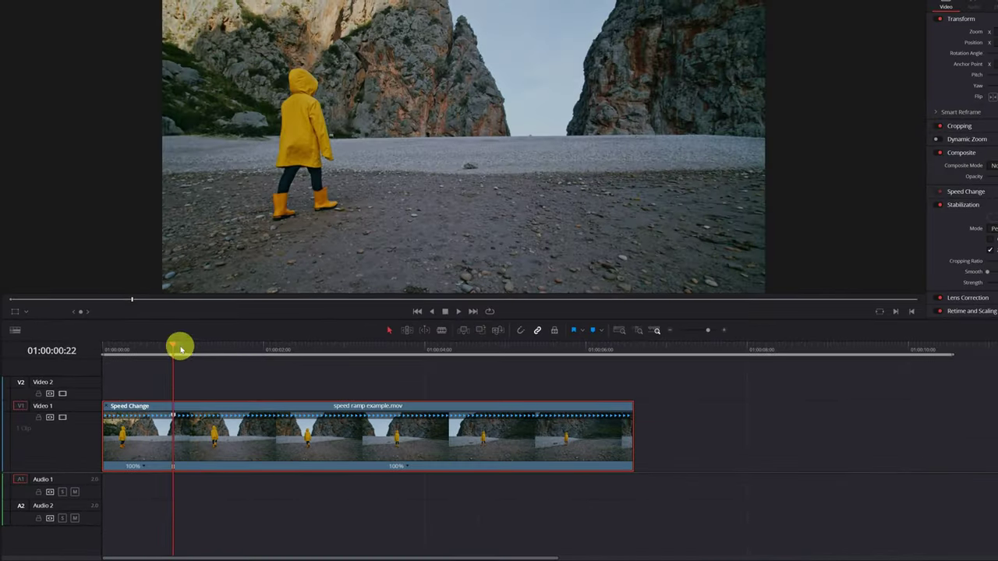
mouse_move(171, 312)
left_mouse_down()
mouse_move(205, 324)
mouse_move(229, 350)
mouse_move(584, 390)
left_mouse_up()
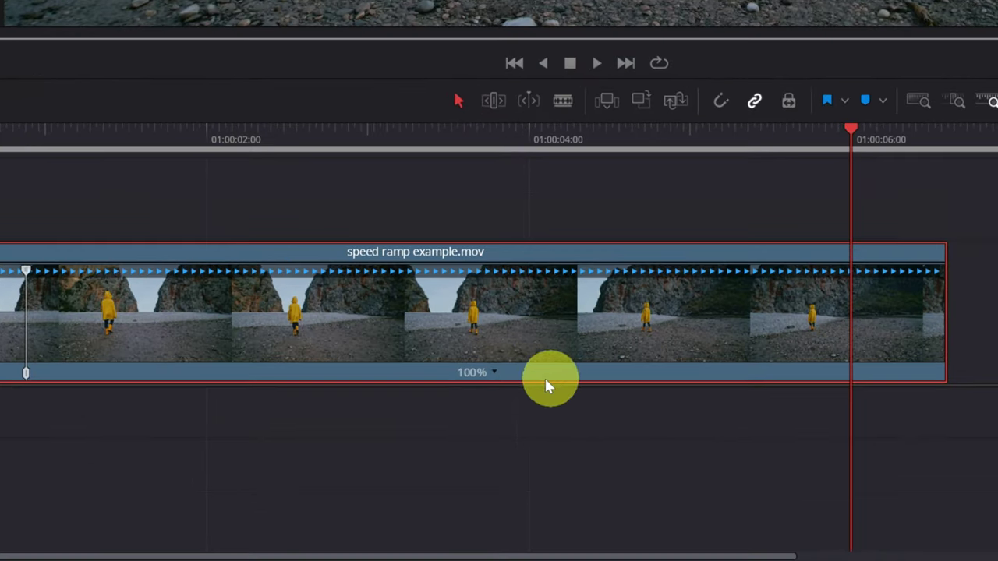
left_click(496, 374)
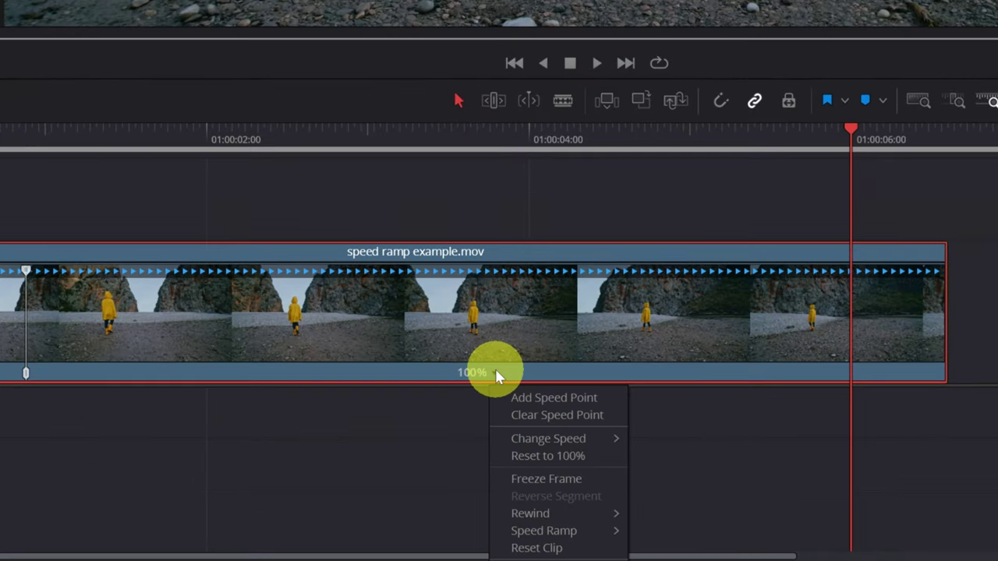
left_click(550, 399)
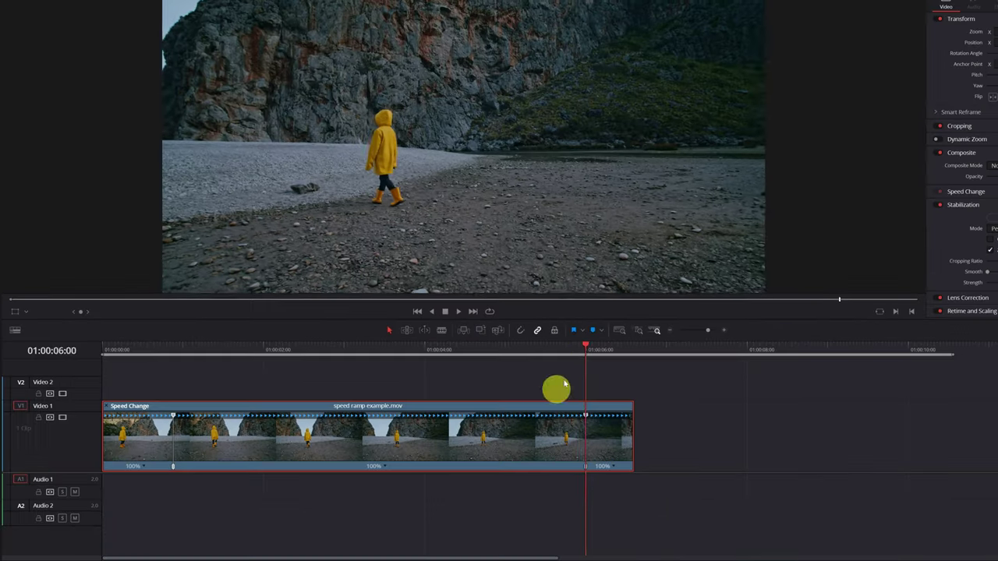
left_click_drag(619, 353, 284, 357)
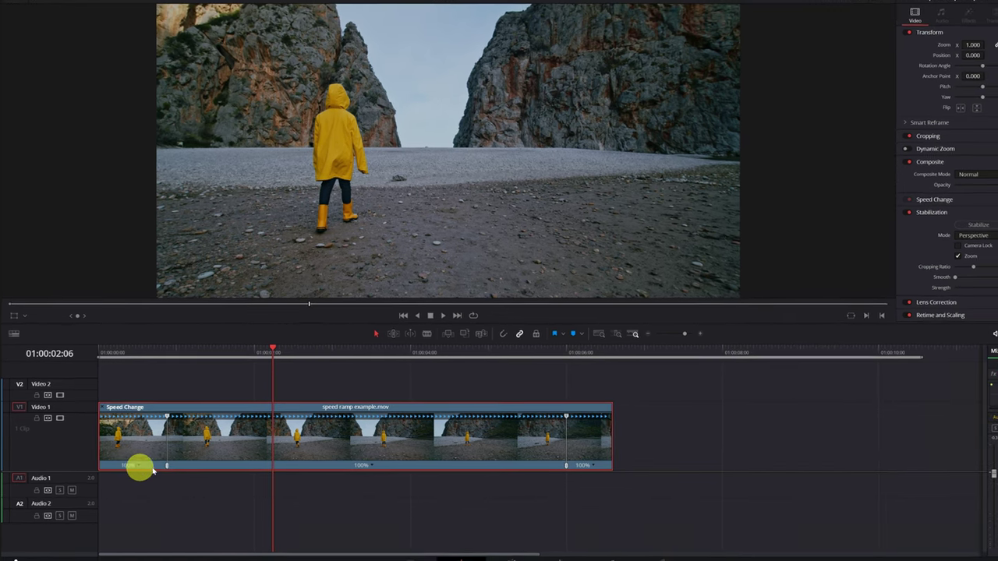
Change the middle speed section to 800% via Change Speed.
key("space")
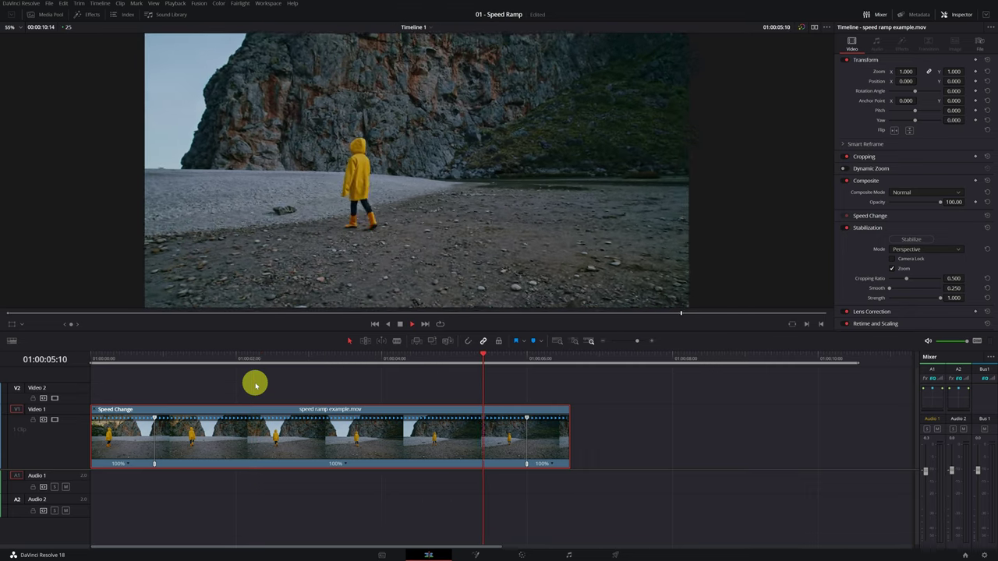
key("space")
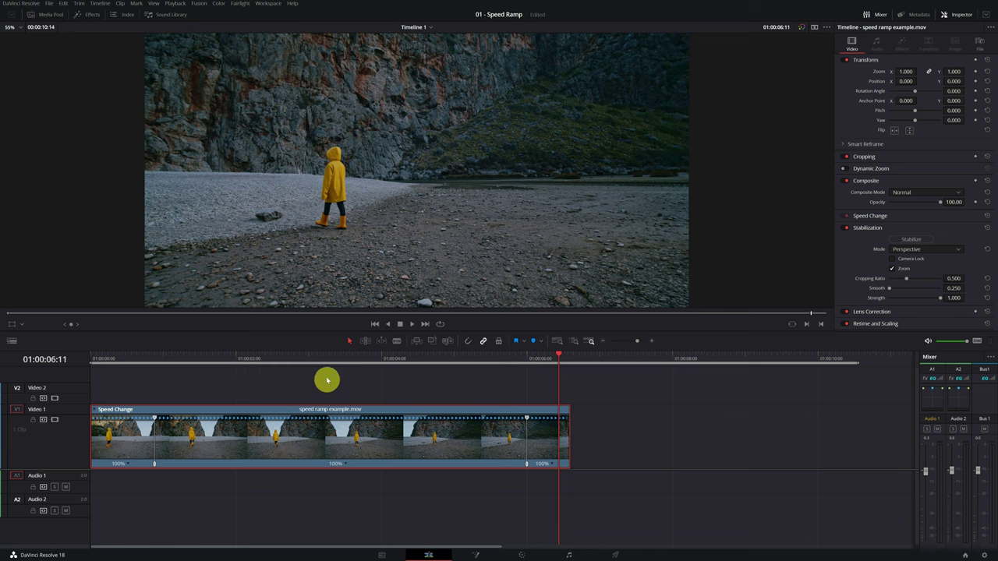
left_click_drag(322, 359, 317, 365)
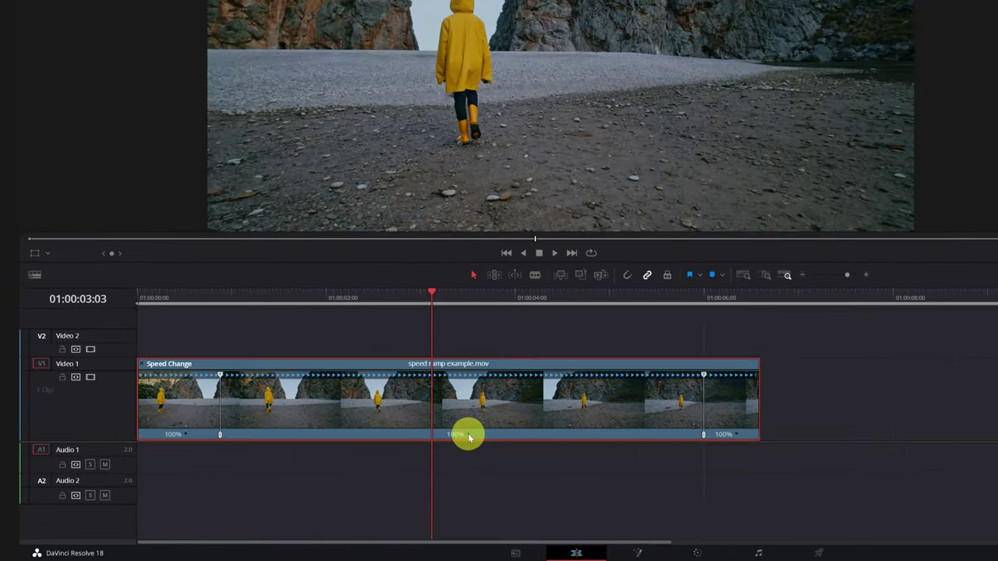
left_click(348, 465)
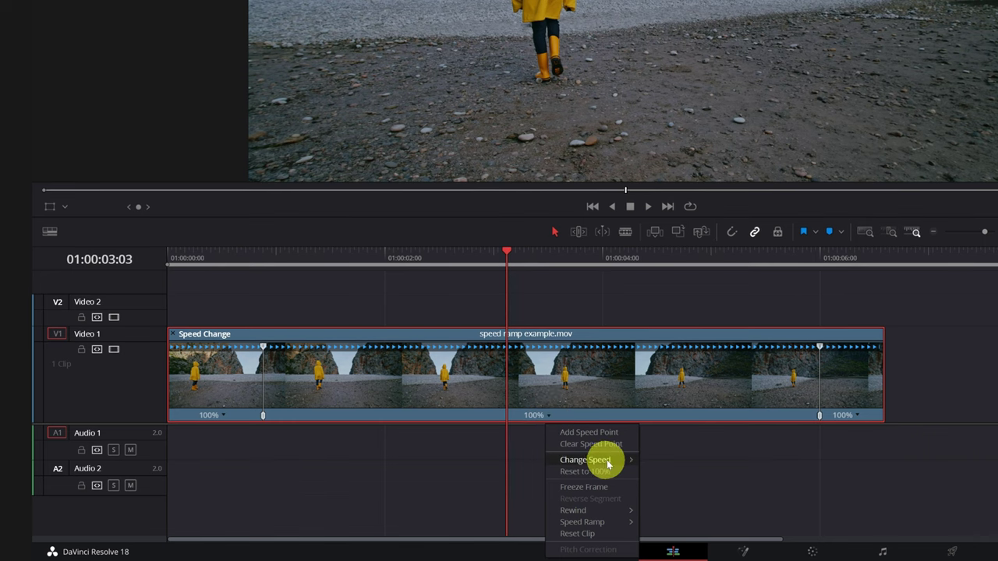
mouse_move(587, 468)
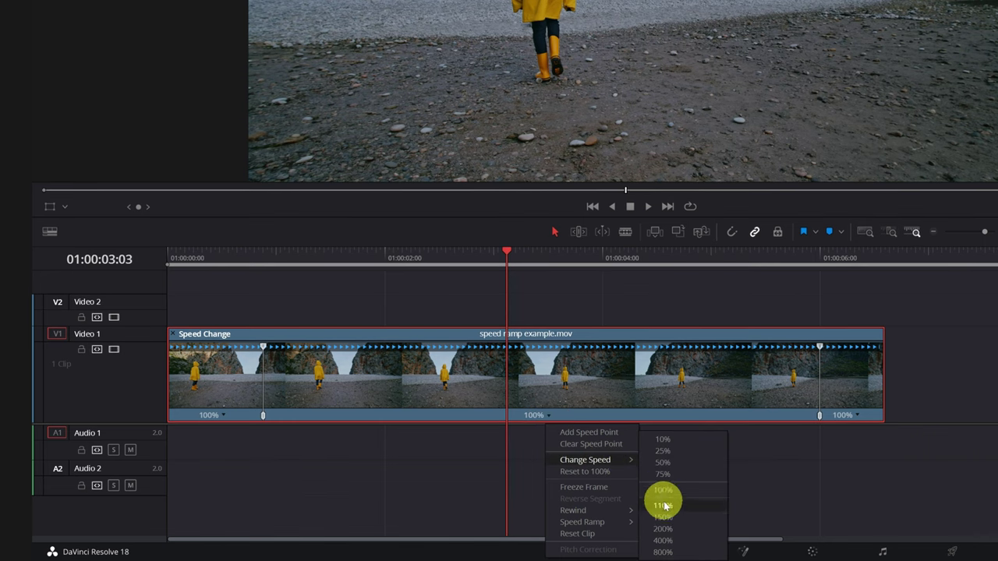
left_click(662, 552)
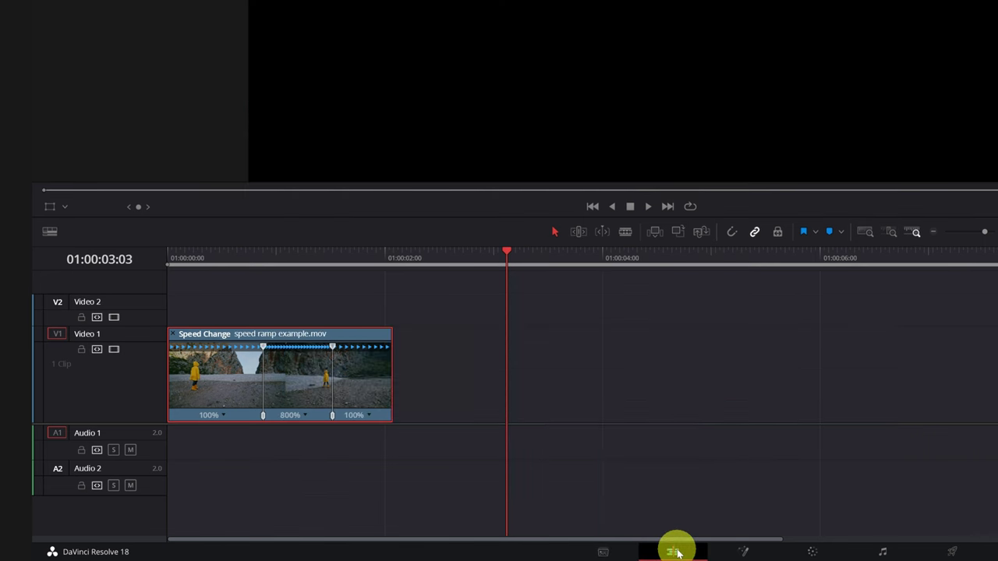
Scrub and play back the retimed clip from its start to check the fast middle.
left_click(353, 260)
left_click_drag(353, 259, 227, 267)
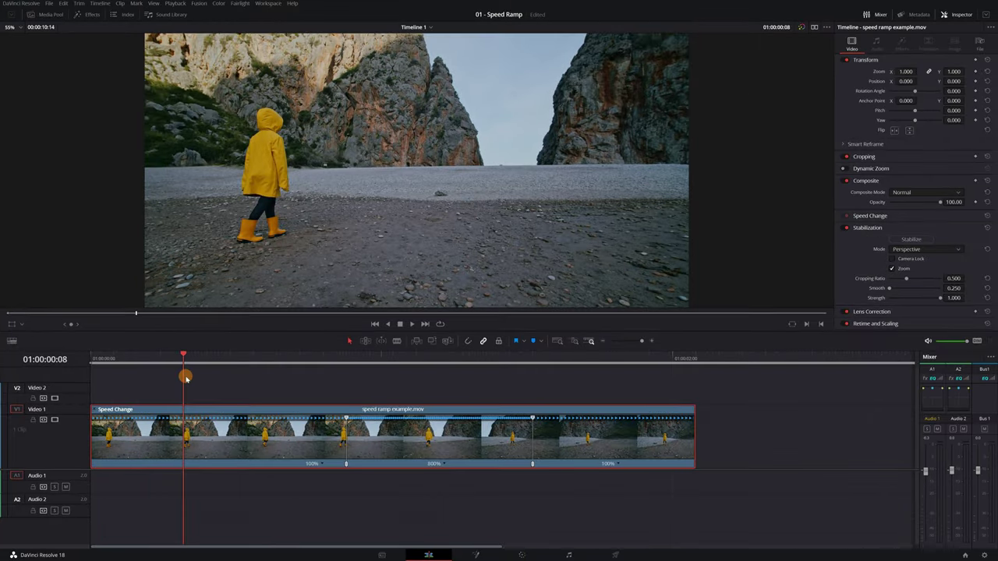
left_click_drag(186, 379, 104, 373)
key("space")
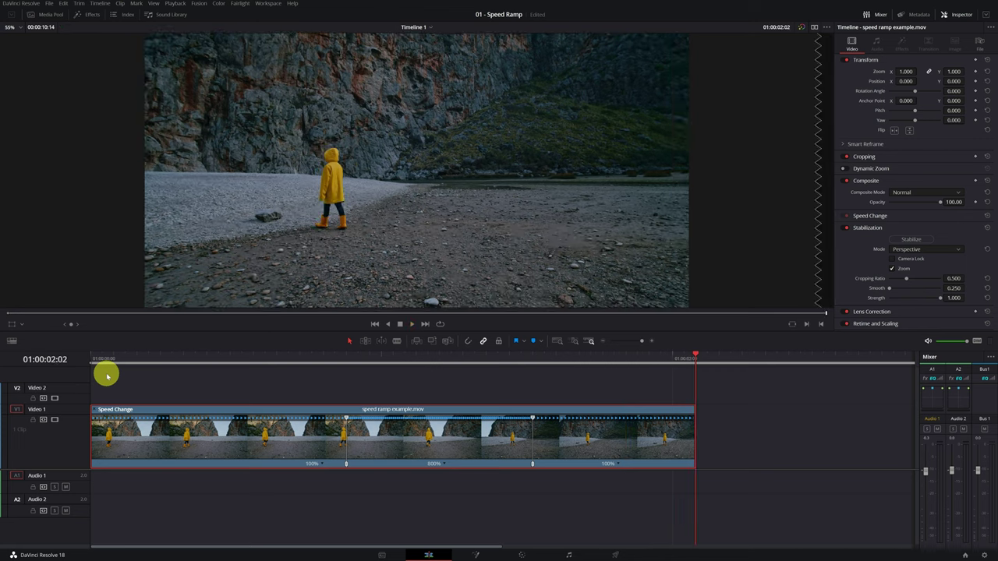
left_click(445, 361)
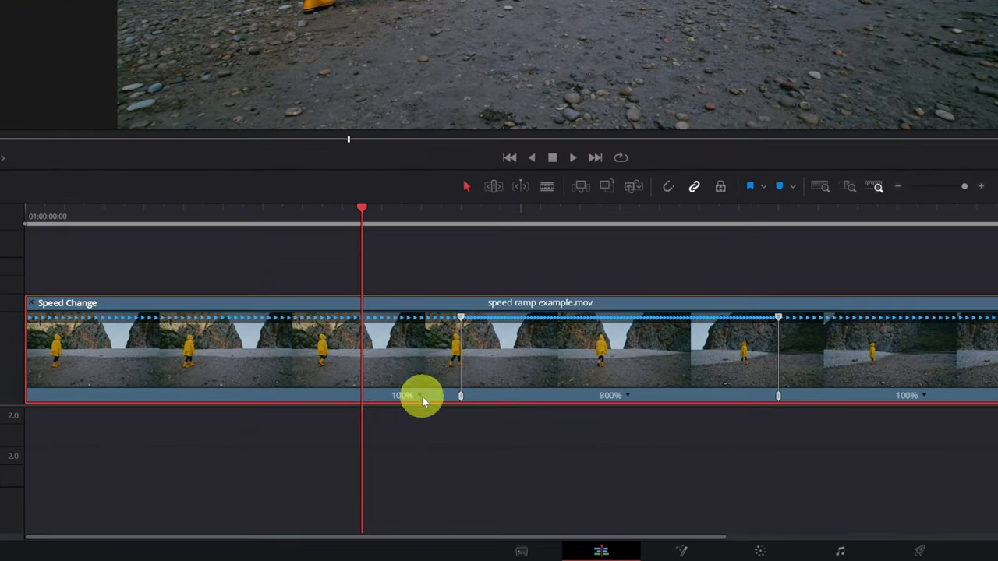
Set the first and last speed sections to 50%, fit the timeline, and play the slow-fast-slow ramp.
right_click(421, 394)
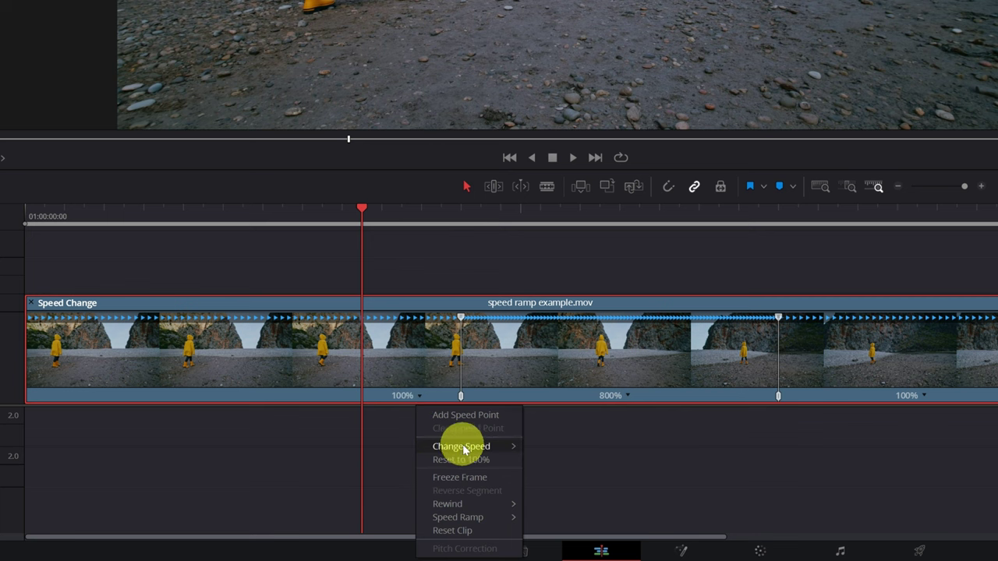
mouse_move(472, 448)
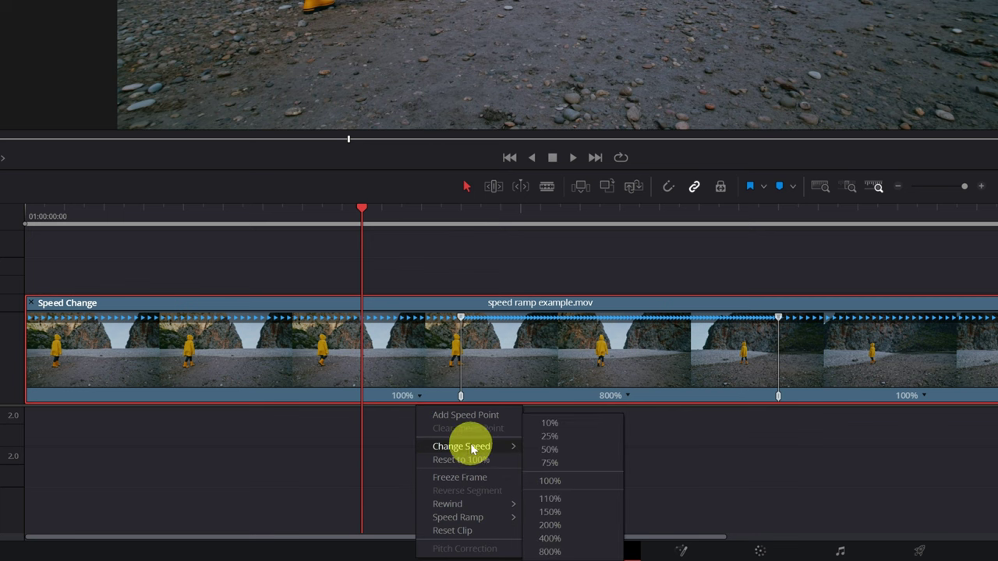
left_click(550, 450)
left_click(880, 187)
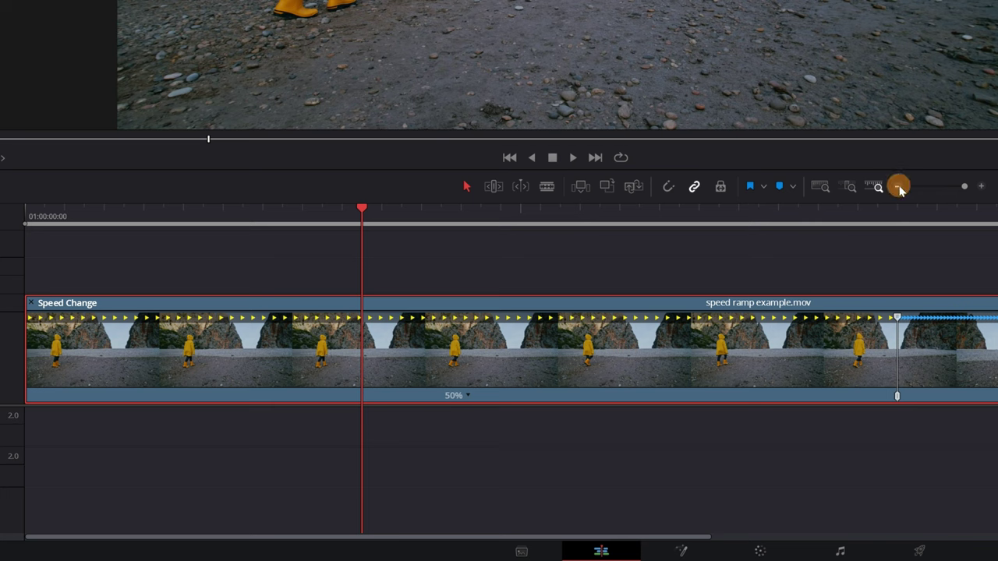
left_click(696, 395)
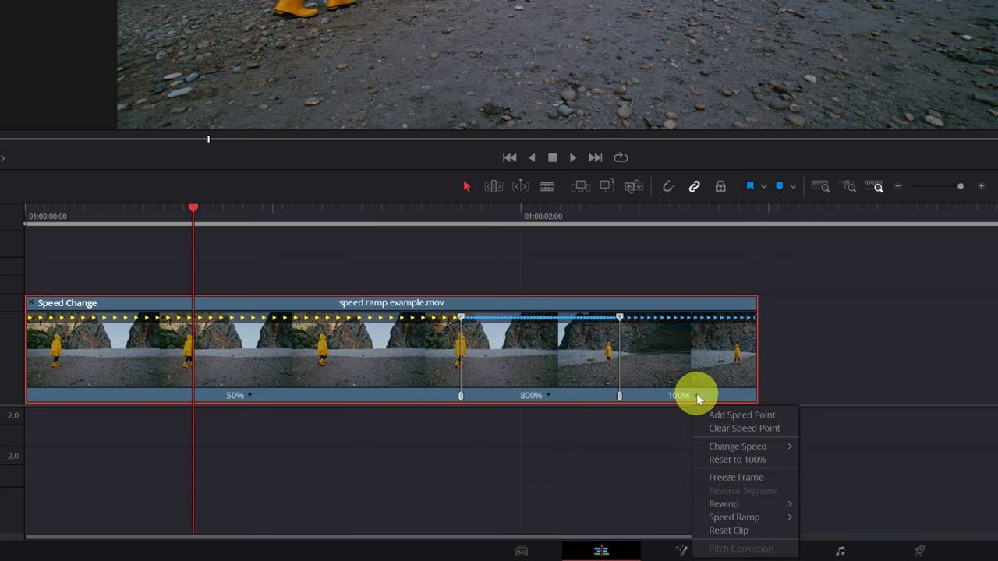
mouse_move(757, 447)
left_click(828, 446)
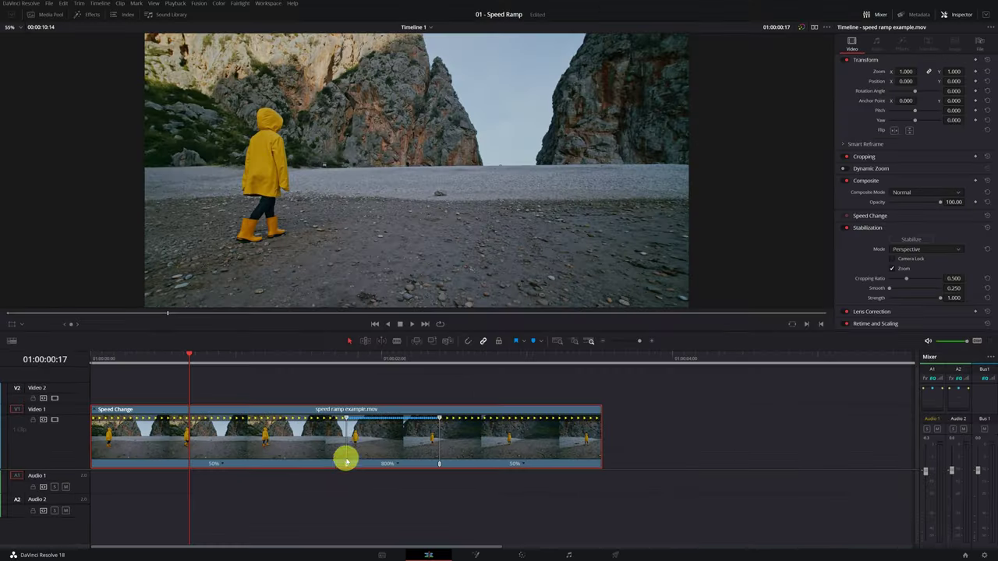
left_click_drag(201, 354, 177, 358)
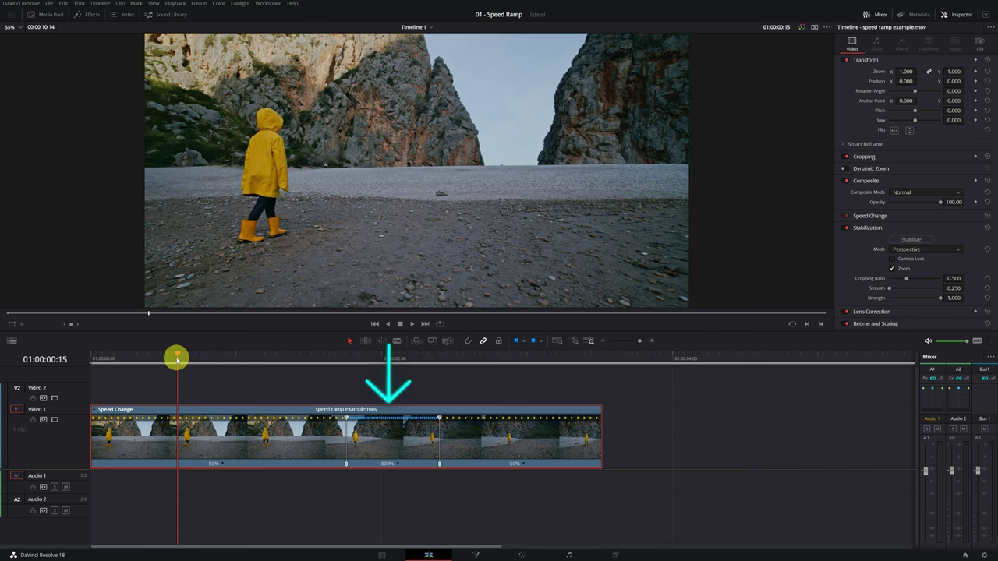
key("space")
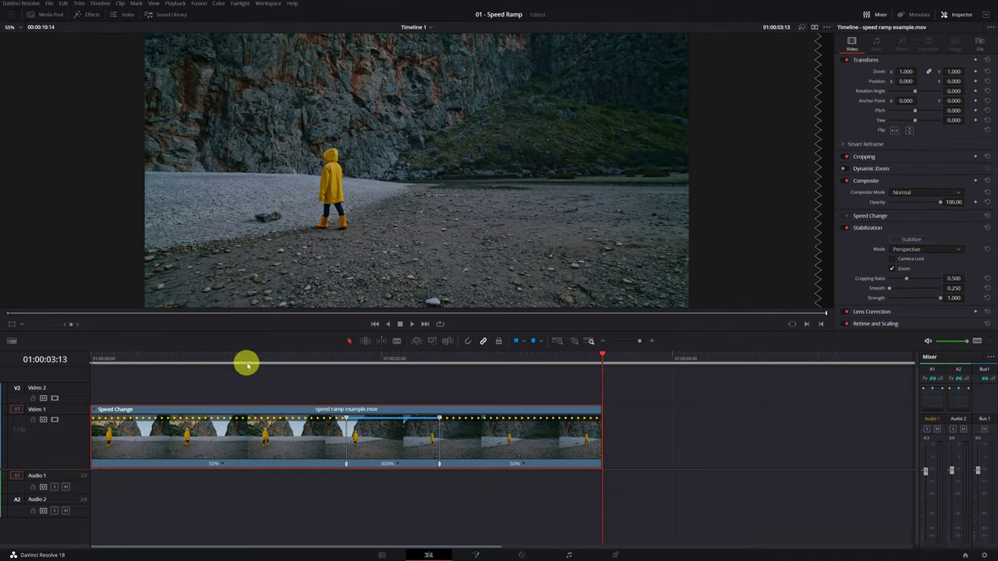
Reposition both speed points so the fast middle section runs at about 1265%.
left_click_drag(252, 360, 283, 365)
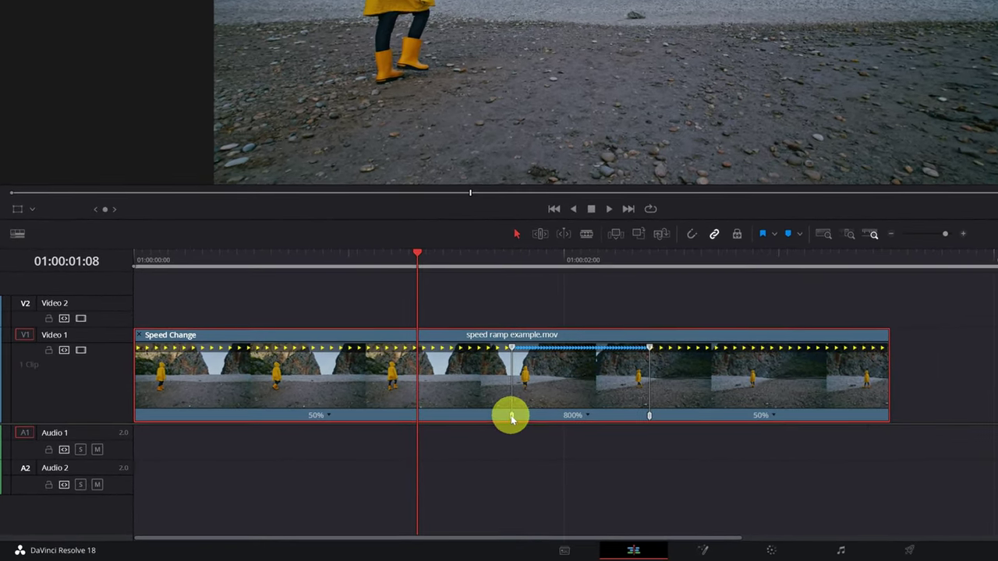
left_click_drag(511, 419, 467, 419)
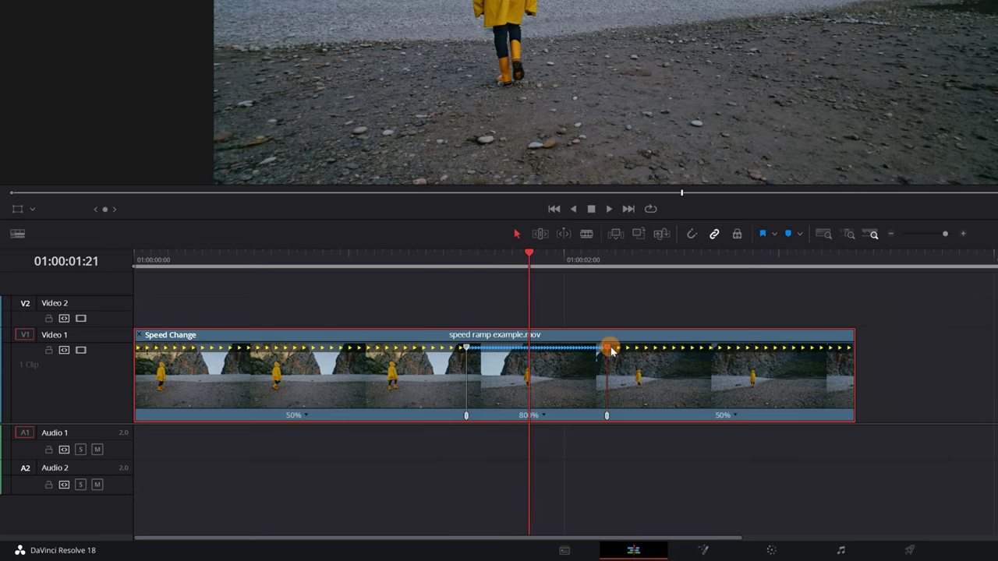
left_click_drag(611, 348, 566, 352)
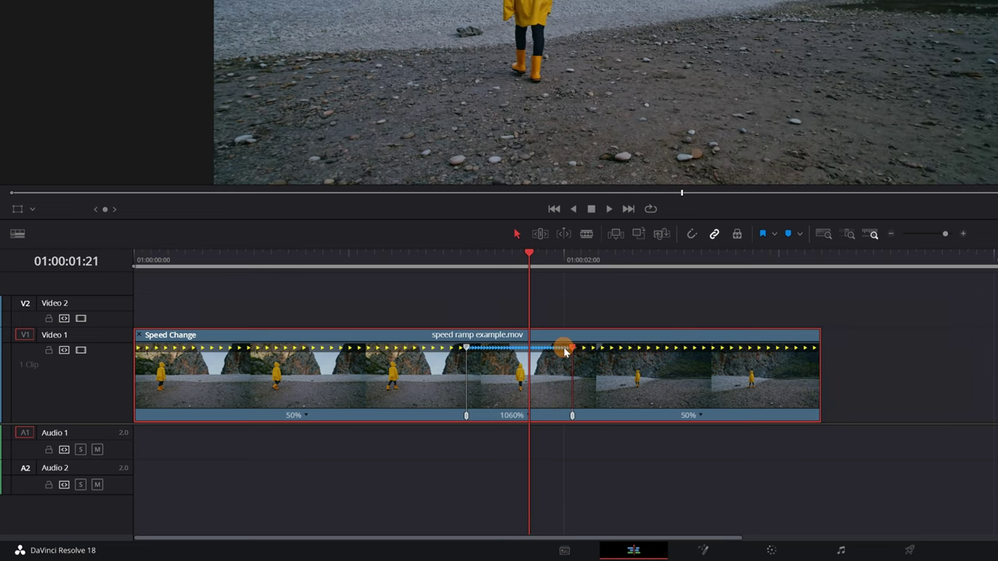
mouse_move(570, 351)
left_mouse_down()
mouse_move(720, 350)
mouse_move(554, 351)
left_mouse_up()
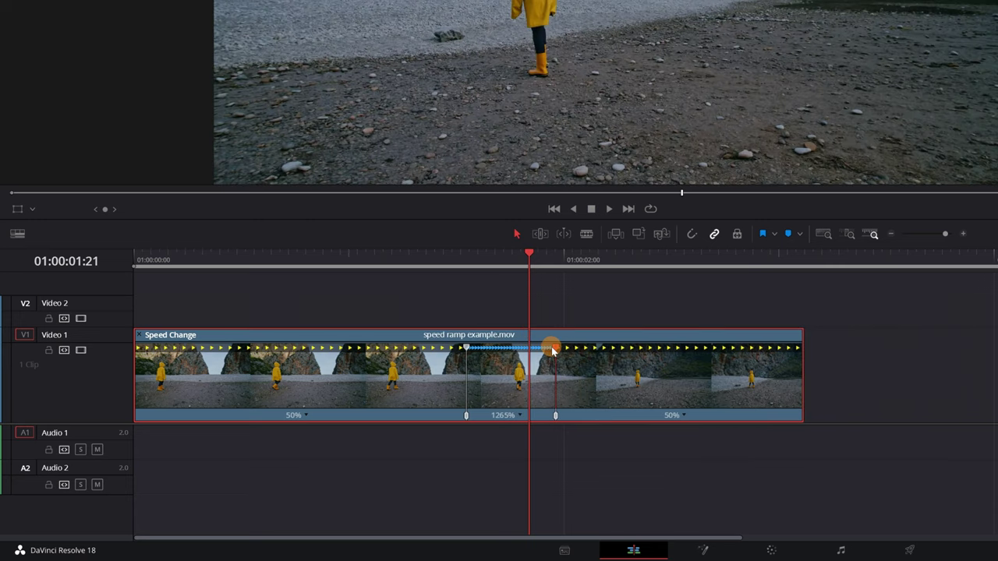
right_click(521, 419)
mouse_move(570, 465)
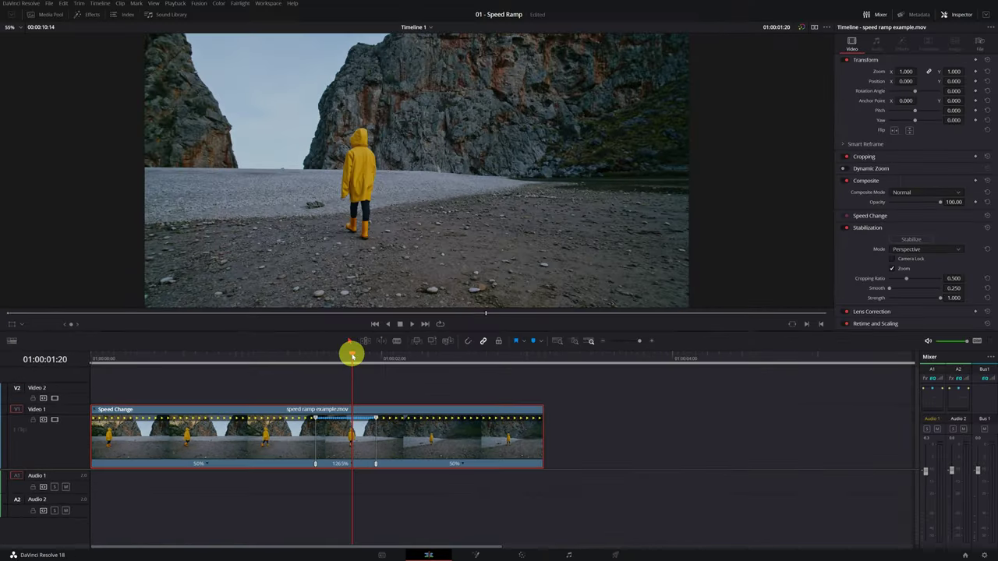
Scrub and play the clip around the fast section to check the new ramp.
left_click_drag(517, 260, 418, 260)
left_click_drag(283, 362, 163, 359)
key("space")
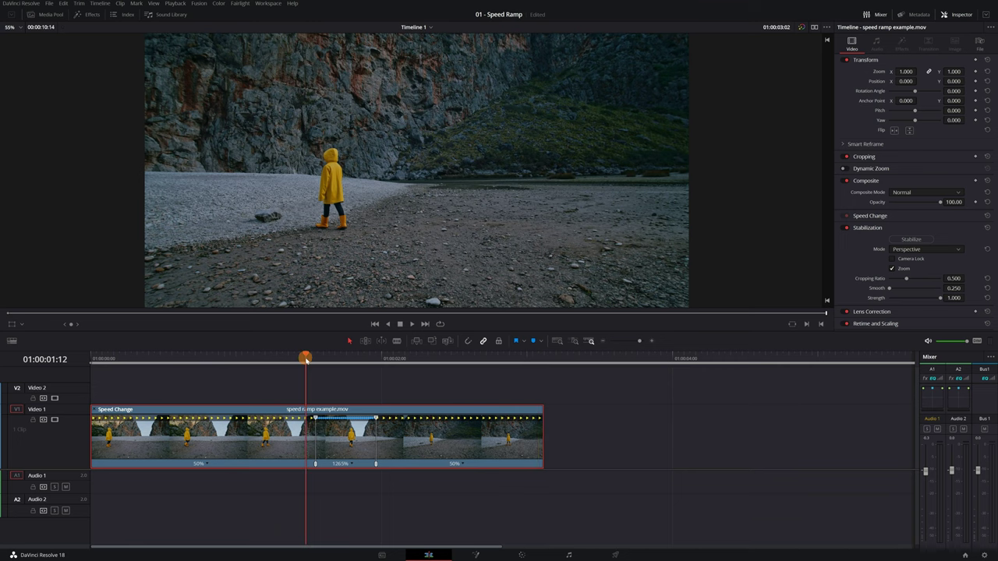
mouse_move(306, 360)
left_mouse_down()
mouse_move(283, 368)
mouse_move(324, 365)
left_mouse_up()
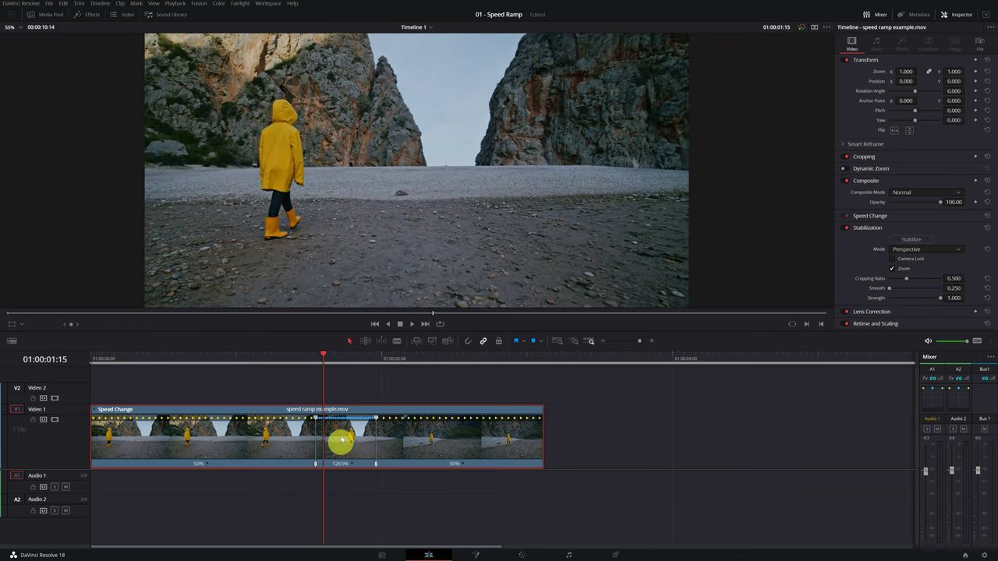
left_click_drag(317, 367, 317, 360)
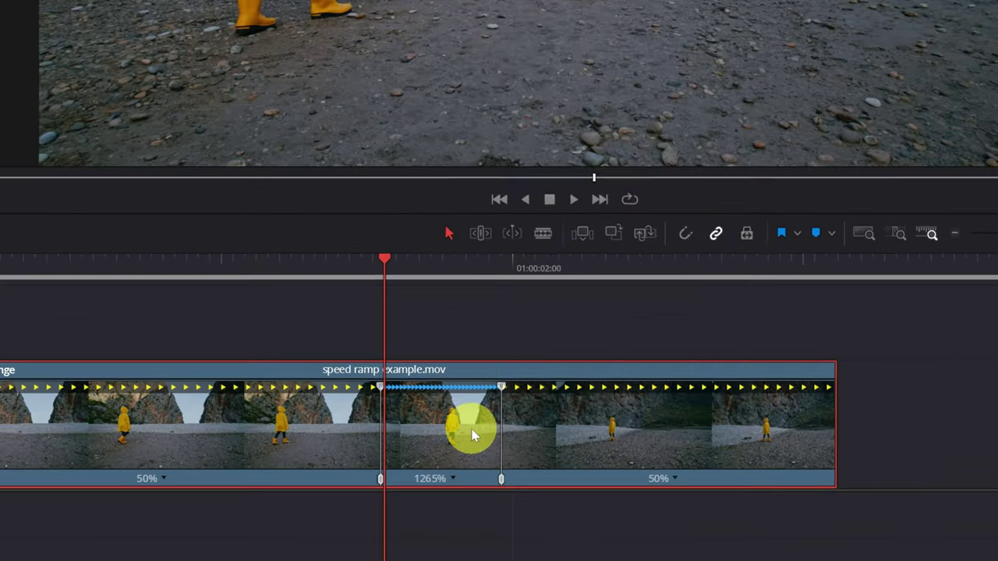
Display the clip's Retime Curve graph, plotting Retime Frame, beneath it on the timeline.
right_click(362, 442)
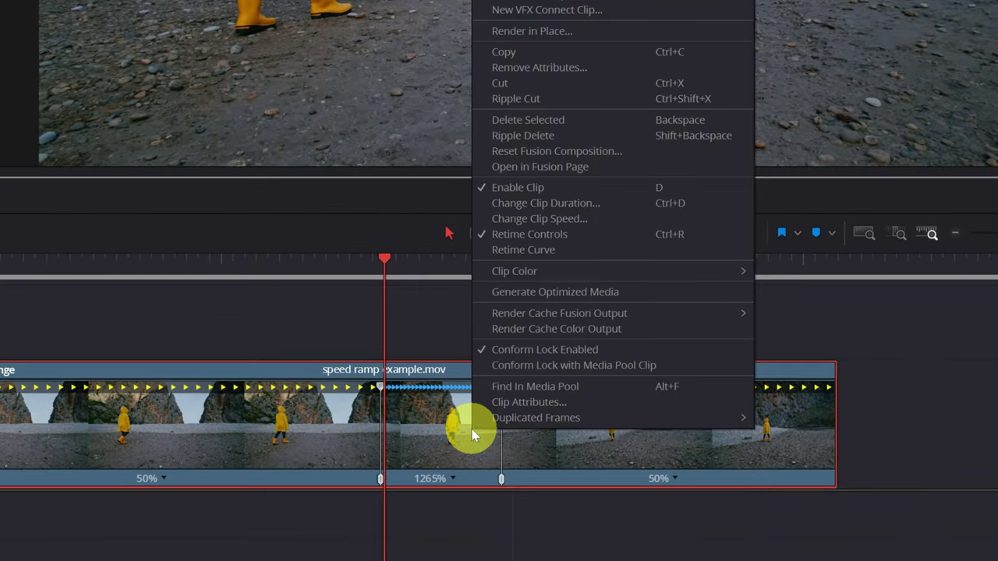
left_click(568, 251)
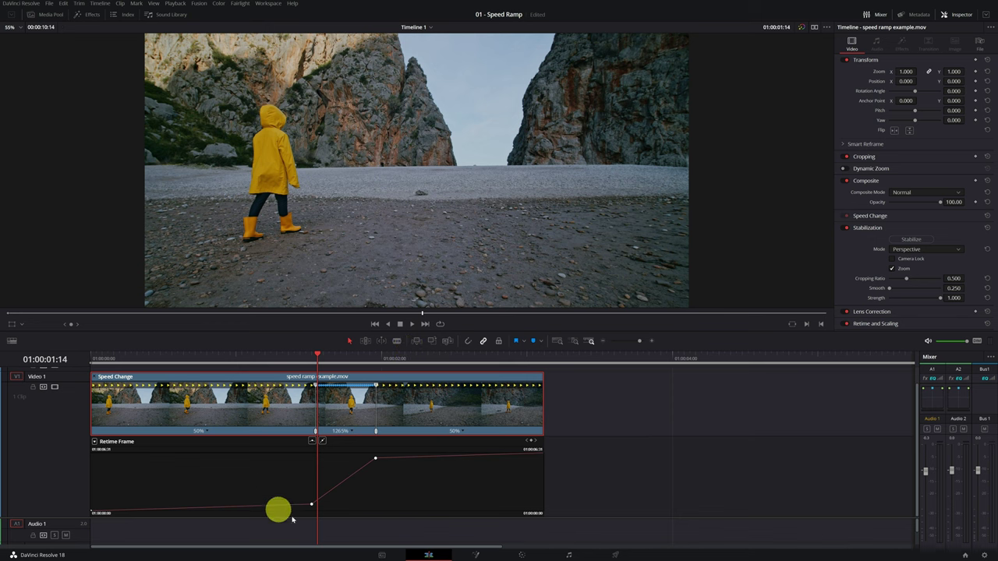
left_click_drag(267, 355, 231, 362)
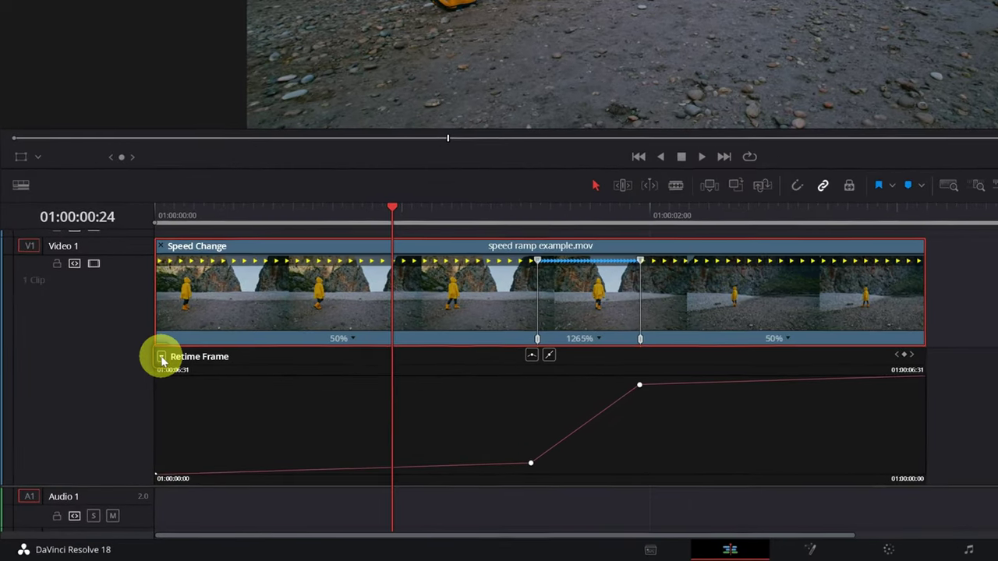
left_click(161, 358)
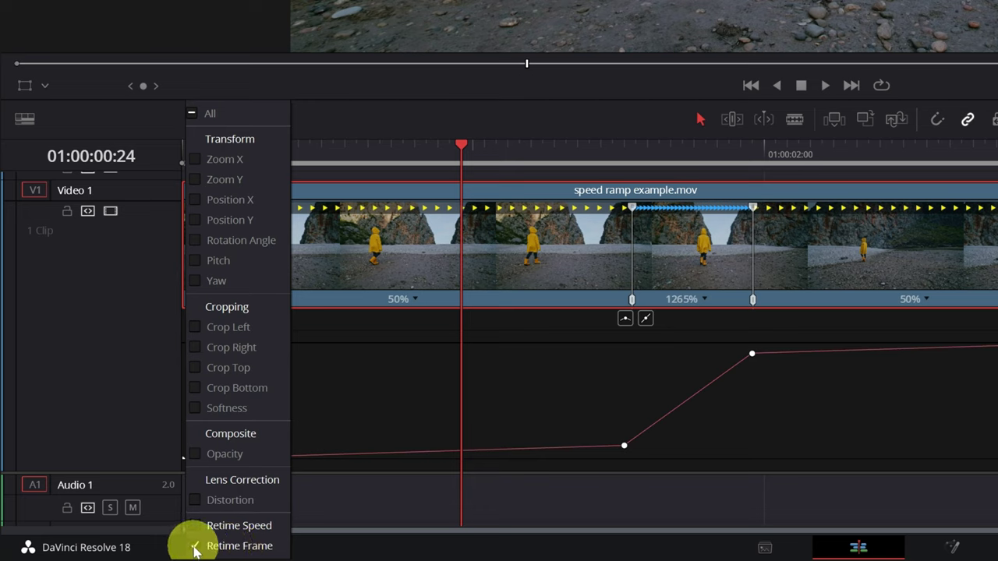
Swap the Retime Frame curve for Retime Speed, showing the 50% to 1264.63% step.
left_click(196, 547)
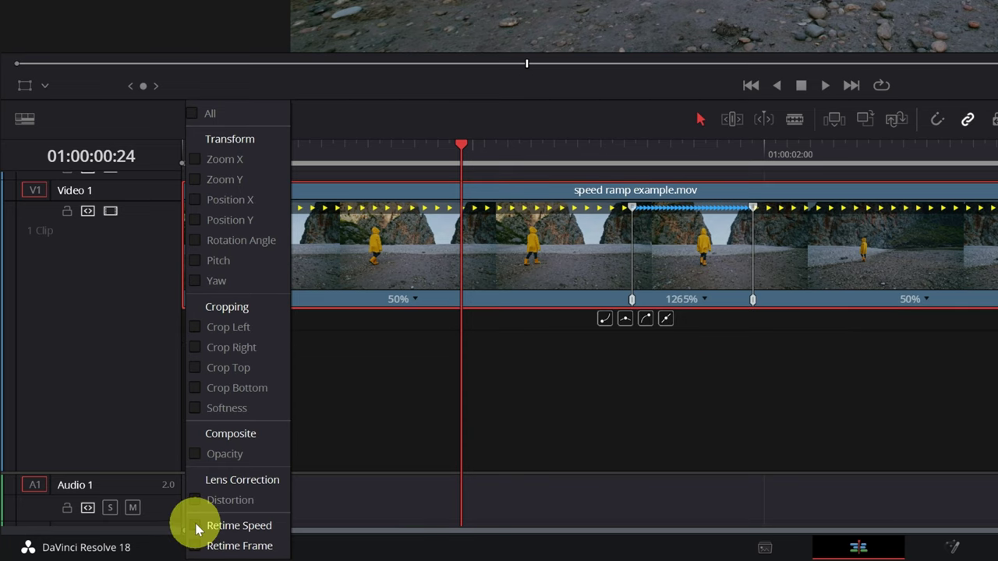
left_click(198, 529)
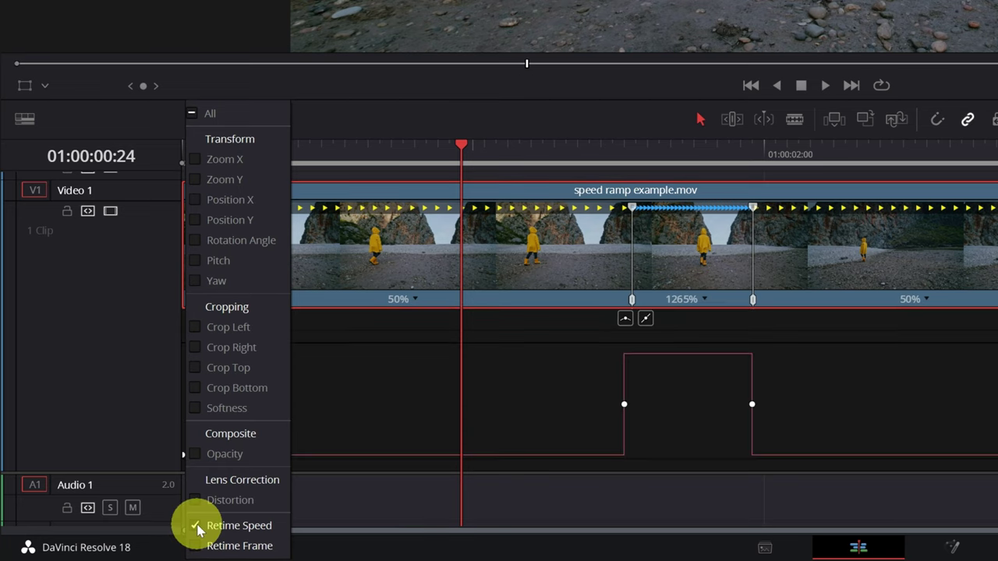
left_click(623, 148)
key("Left")
key("Left")
key("Left")
key("Left")
key("Left")
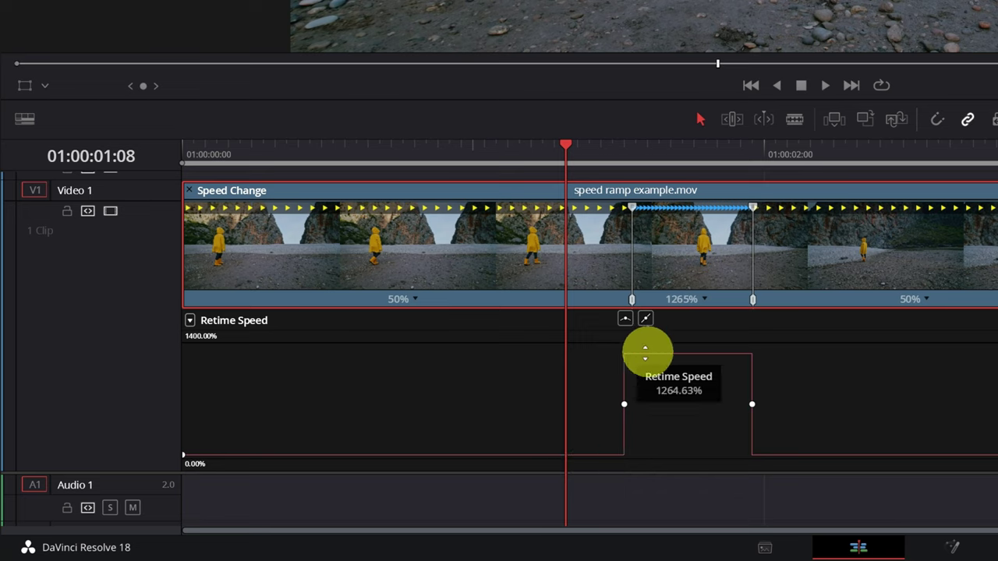
Apply bezier interpolation to both speed keyframes so speed eases into and out of 1265%.
left_click(624, 404)
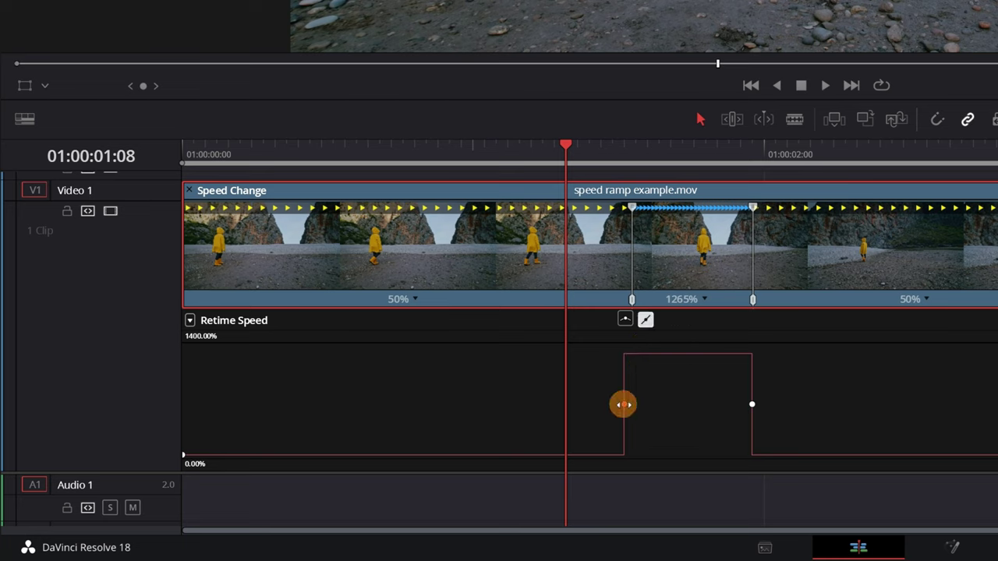
left_click(625, 320)
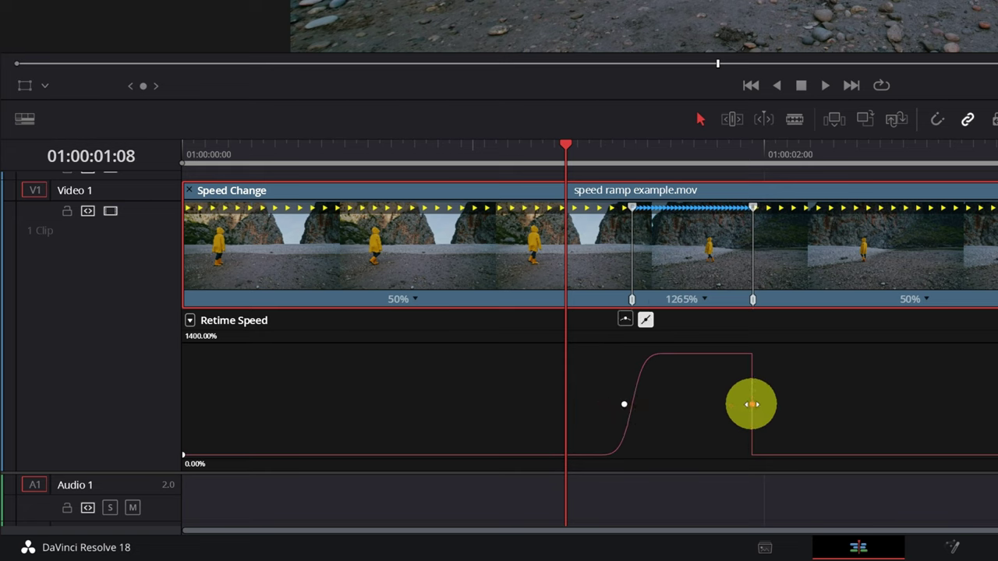
left_click(626, 321)
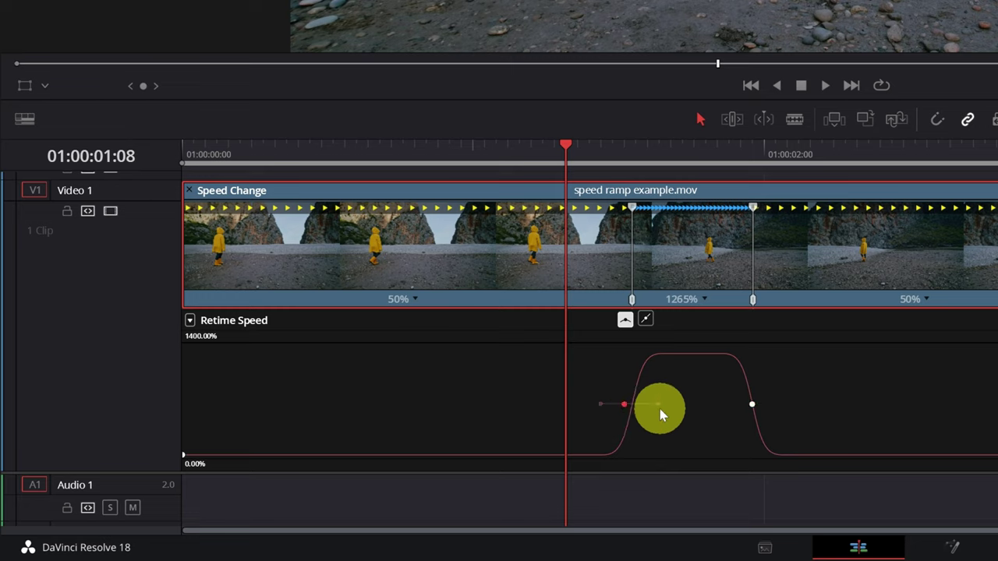
left_click(658, 403)
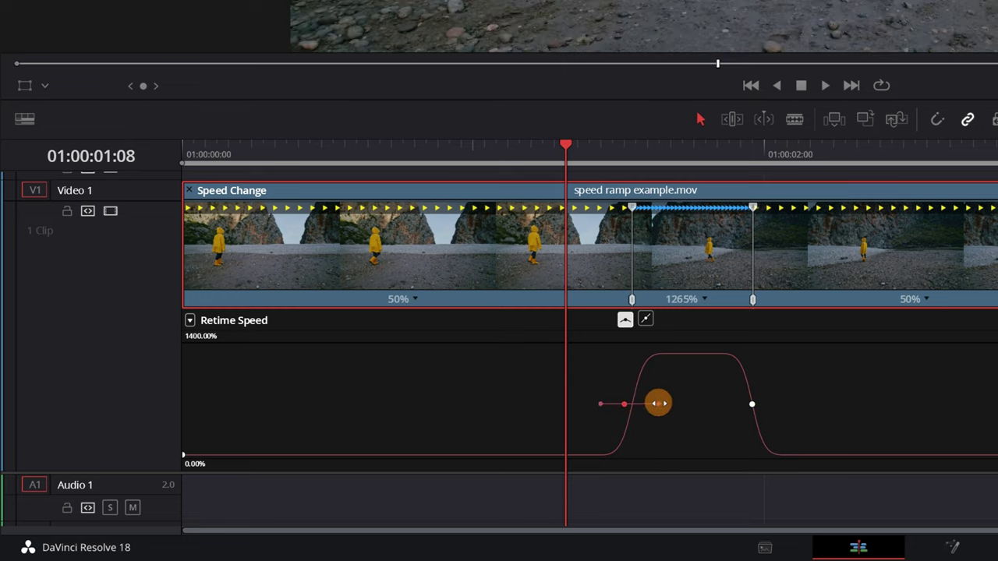
Extend the bezier handles of the left and right speed keyframes for a gentler rise and fall.
left_click_drag(663, 403, 699, 407)
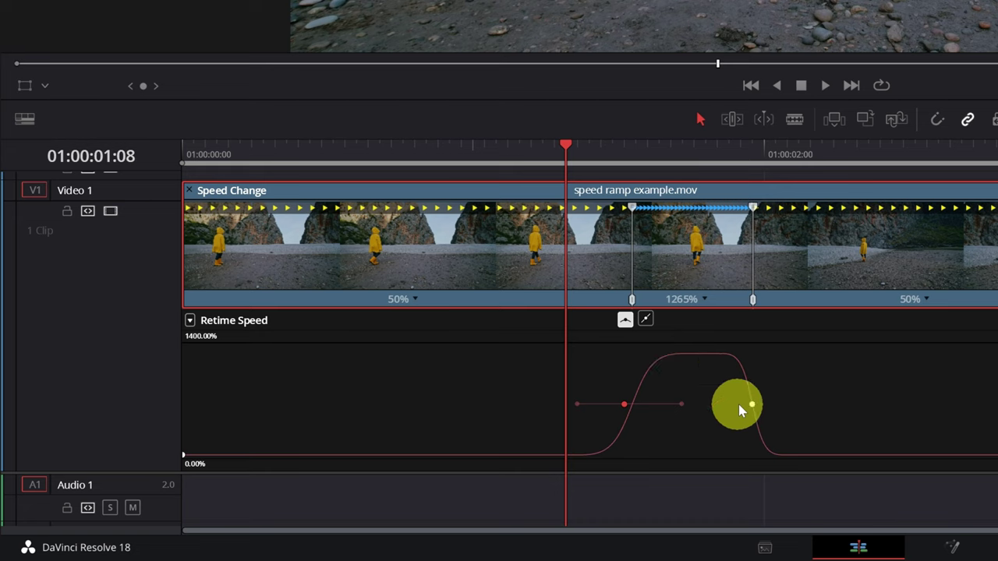
left_click_drag(775, 405, 805, 399)
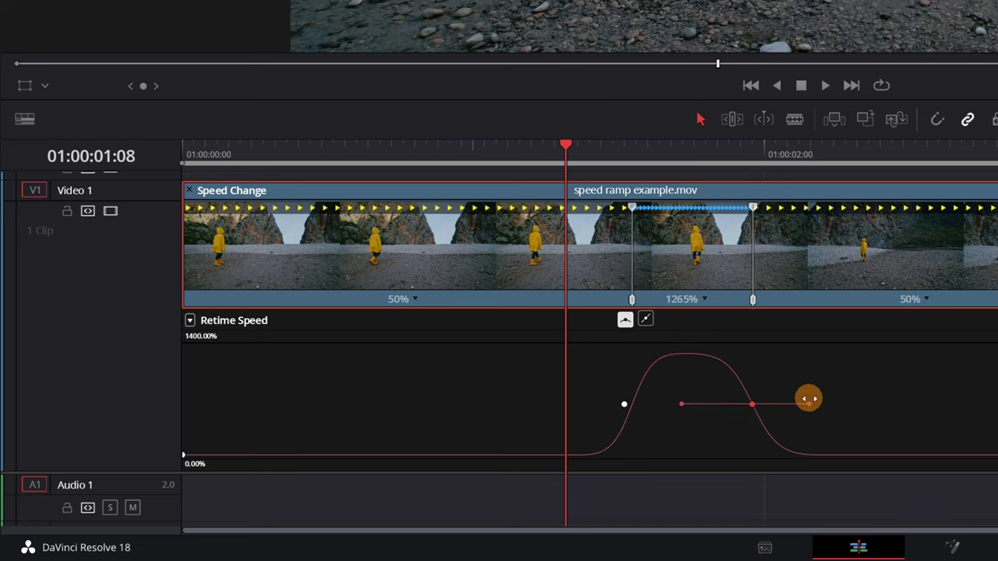
left_click(625, 404)
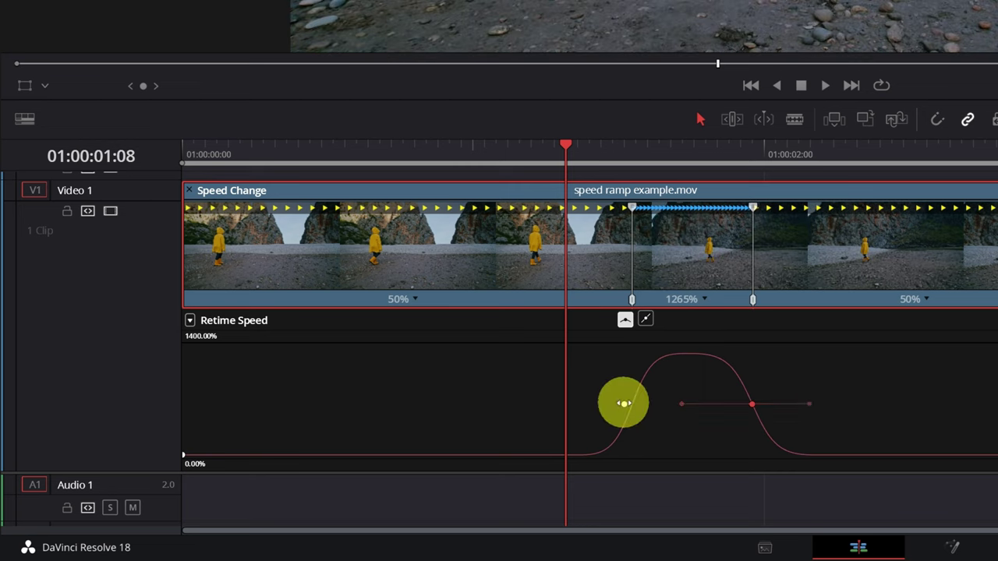
left_click(753, 405)
left_click_drag(809, 403, 820, 402)
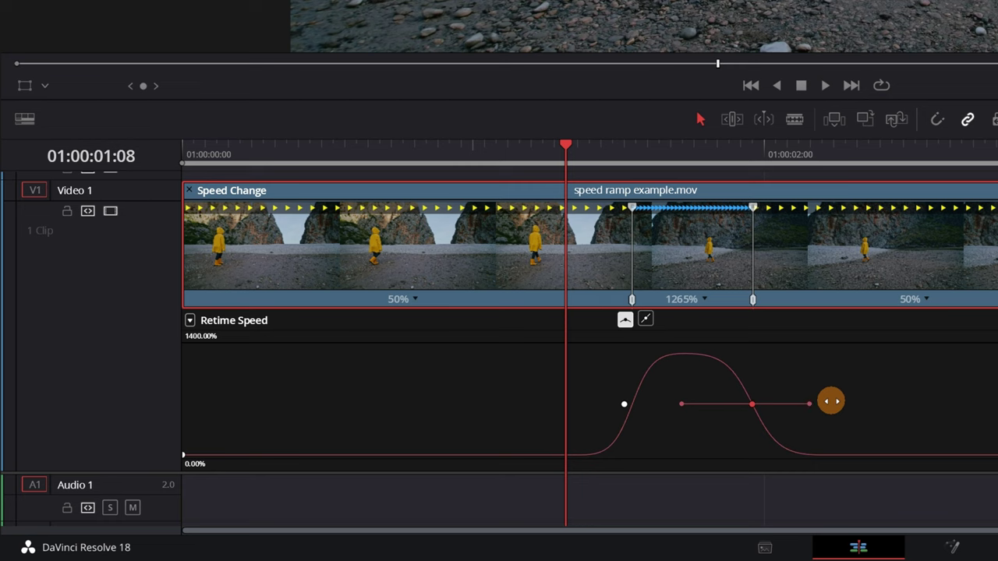
left_click(625, 404)
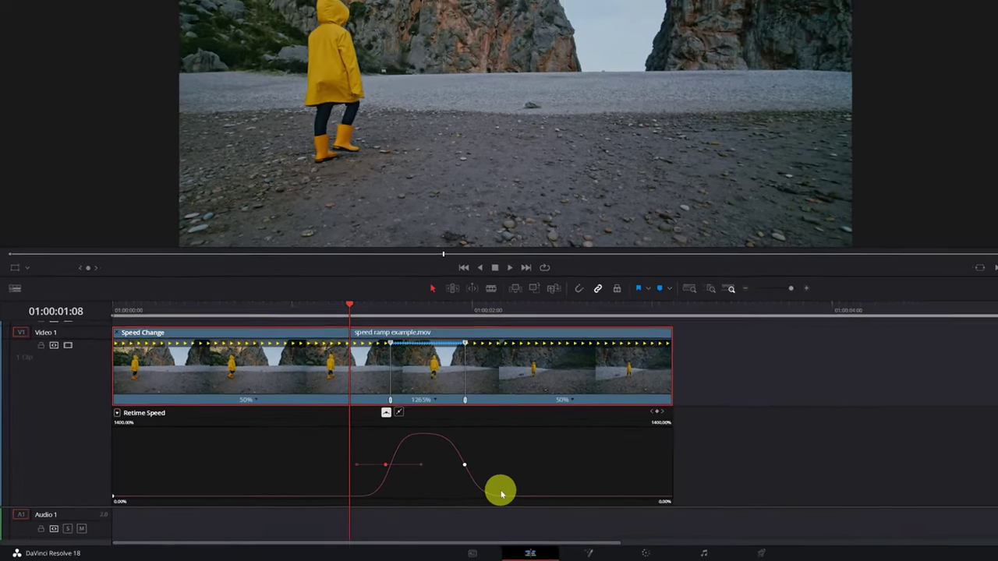
left_click(240, 311)
key("space")
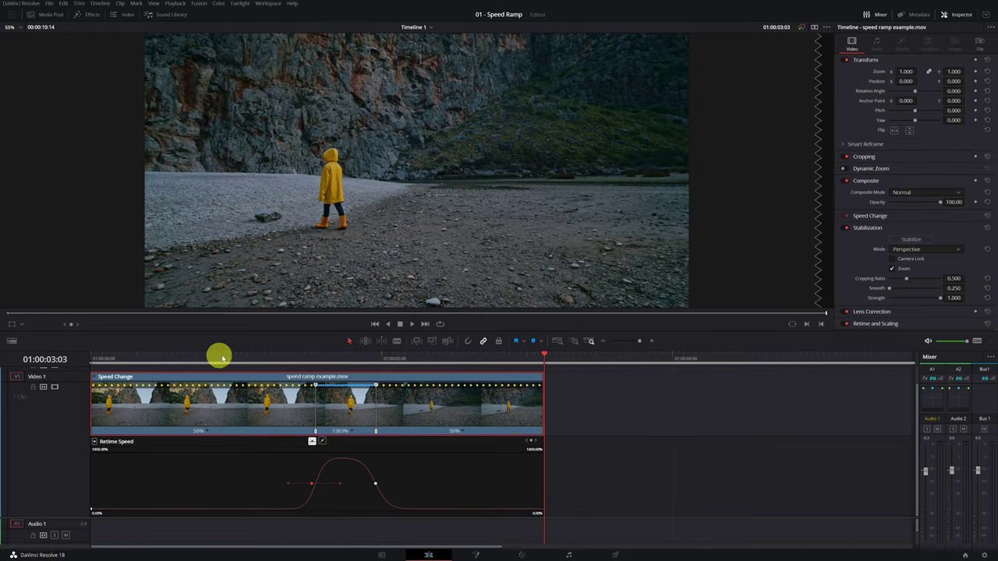
left_click_drag(257, 357, 296, 365)
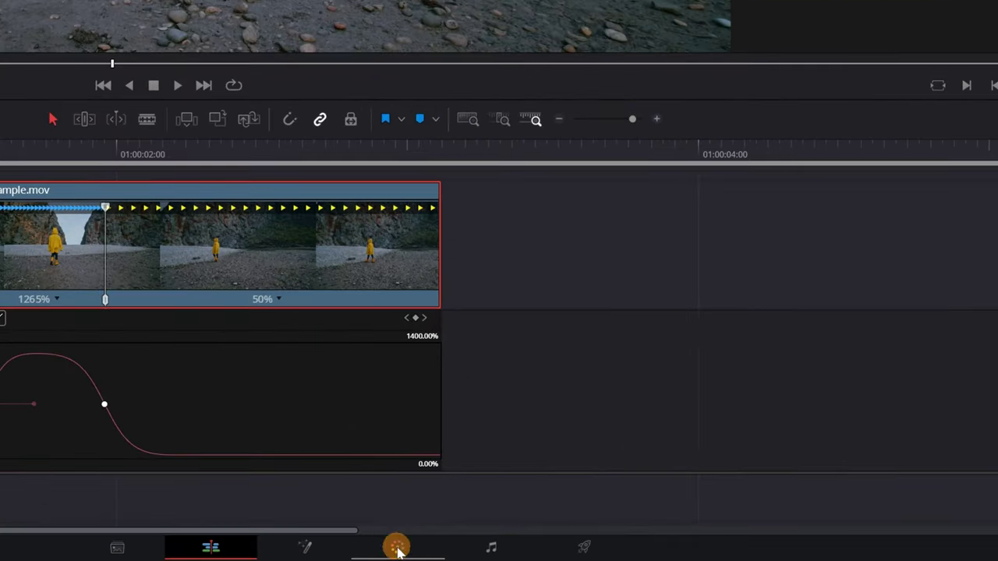
On the Color page, search effects for 'motion' and drop Motion Blur onto node 01.
left_click(398, 549)
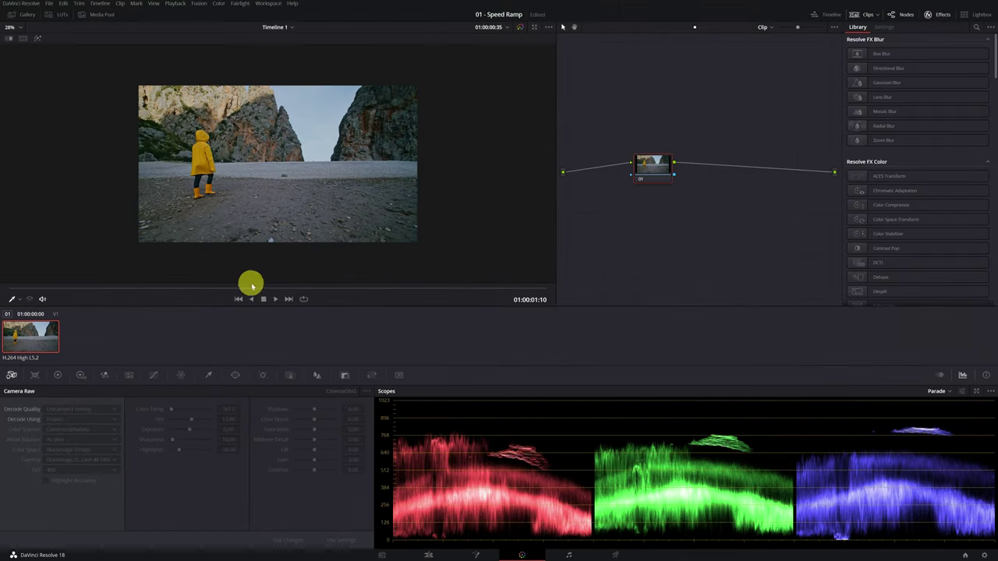
left_click_drag(252, 287, 309, 290)
key("shift+z")
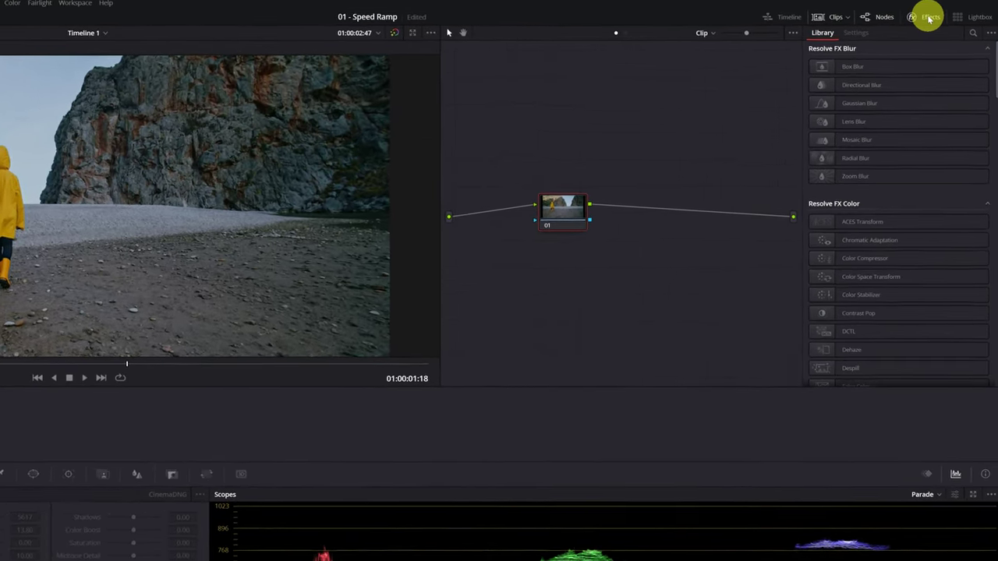
left_click(929, 17)
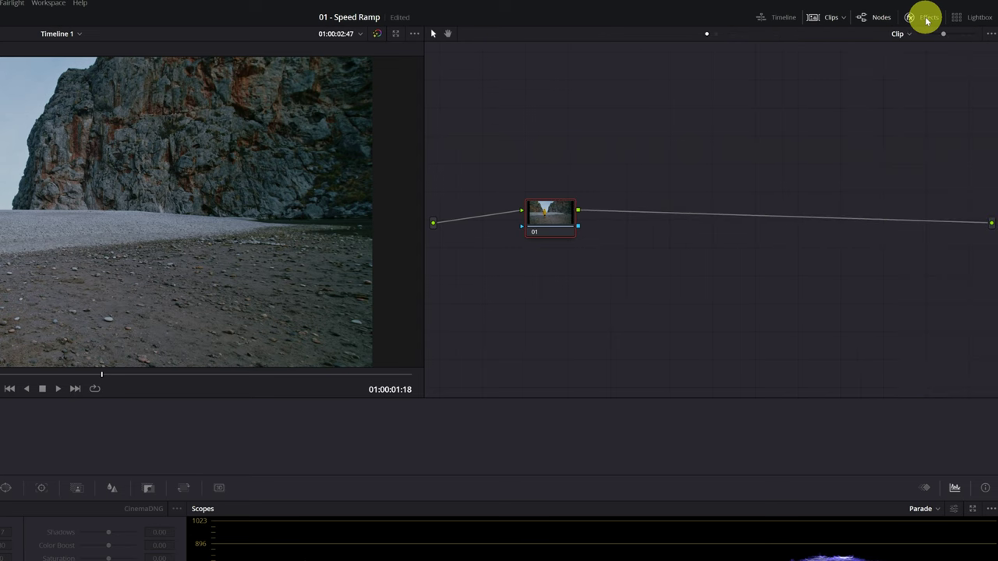
left_click(928, 19)
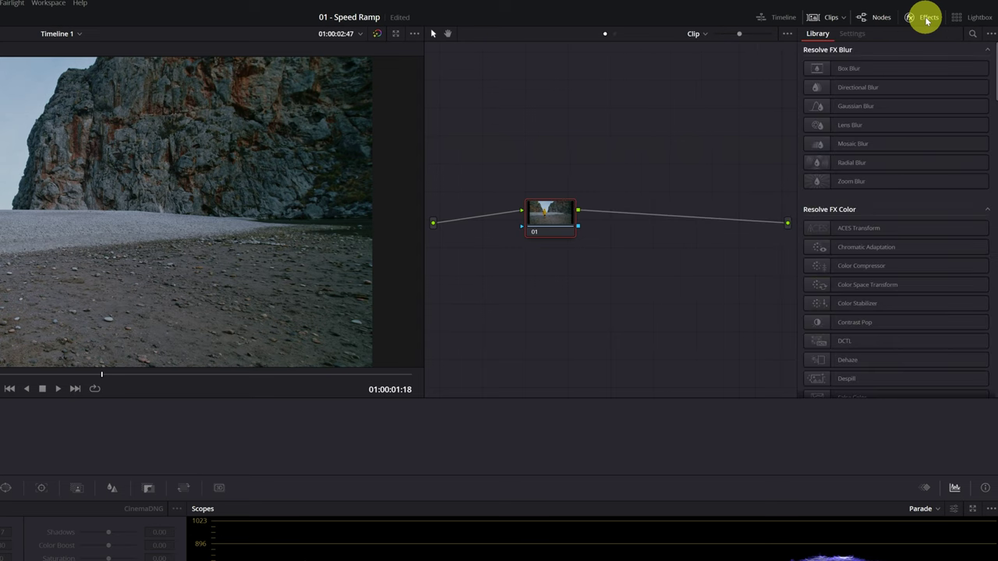
left_click(973, 33)
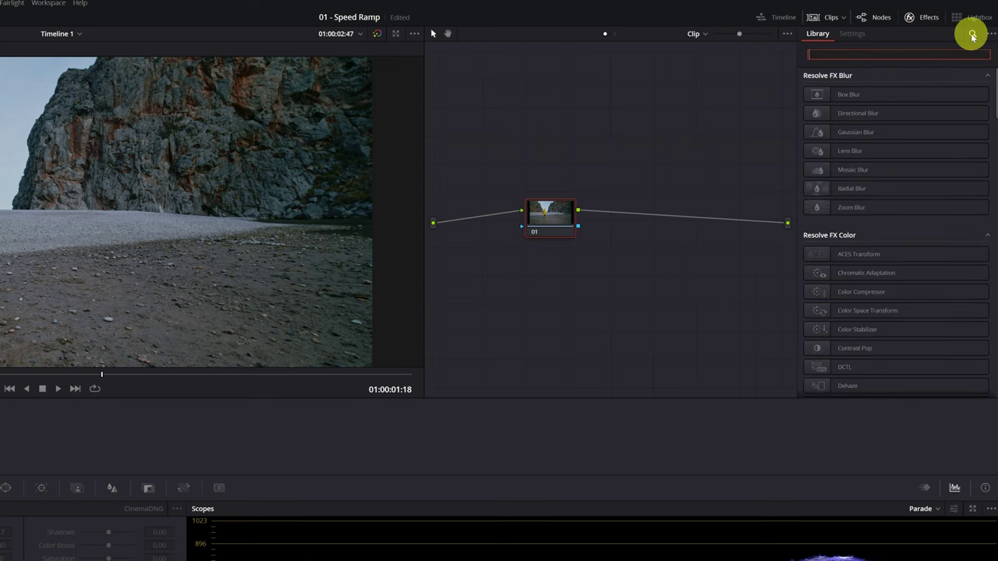
type("moti")
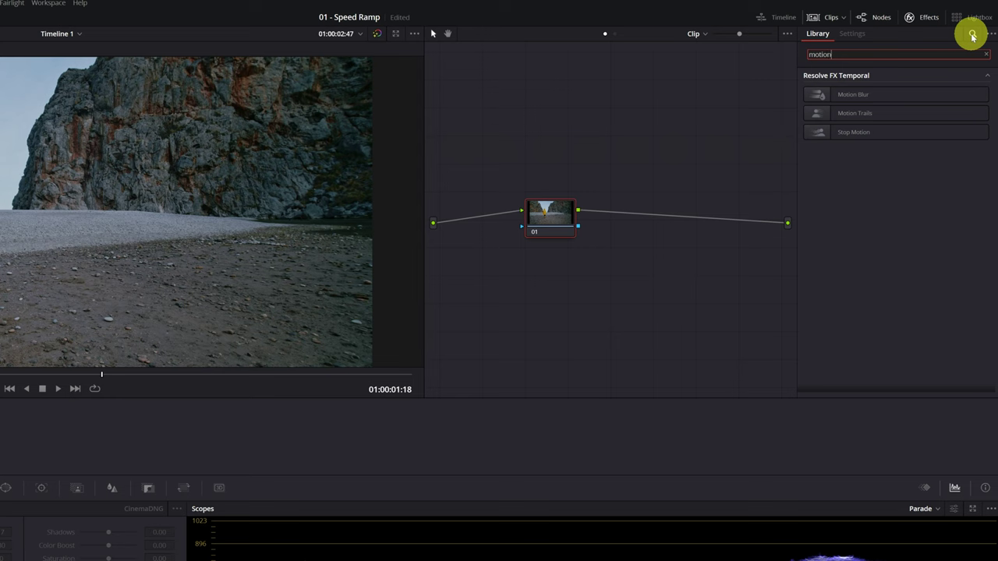
type("on")
left_click_drag(869, 94, 545, 213)
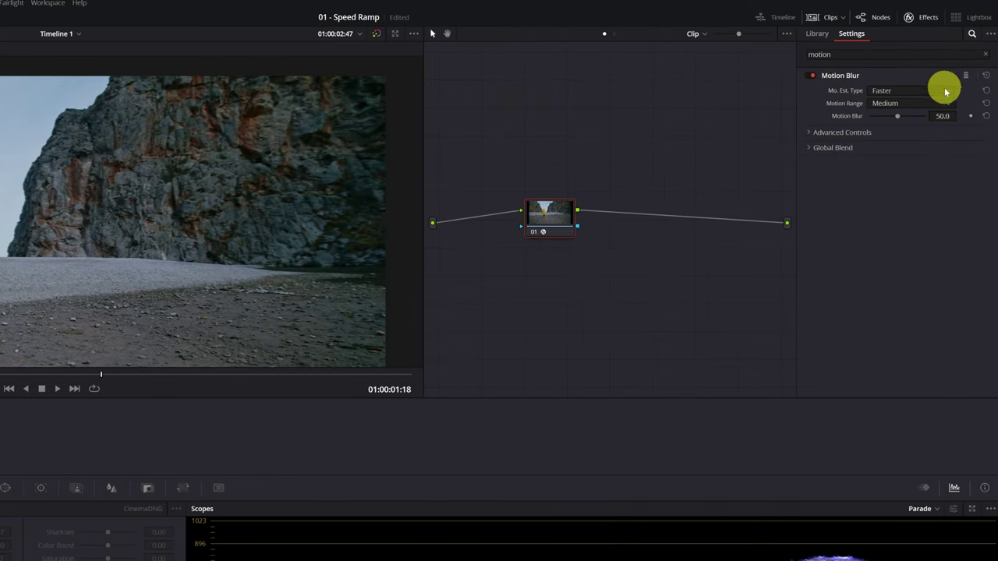
Switch Motion Blur to Better motion estimation, raise the blur to 78.9, and replay the clip.
left_click(948, 92)
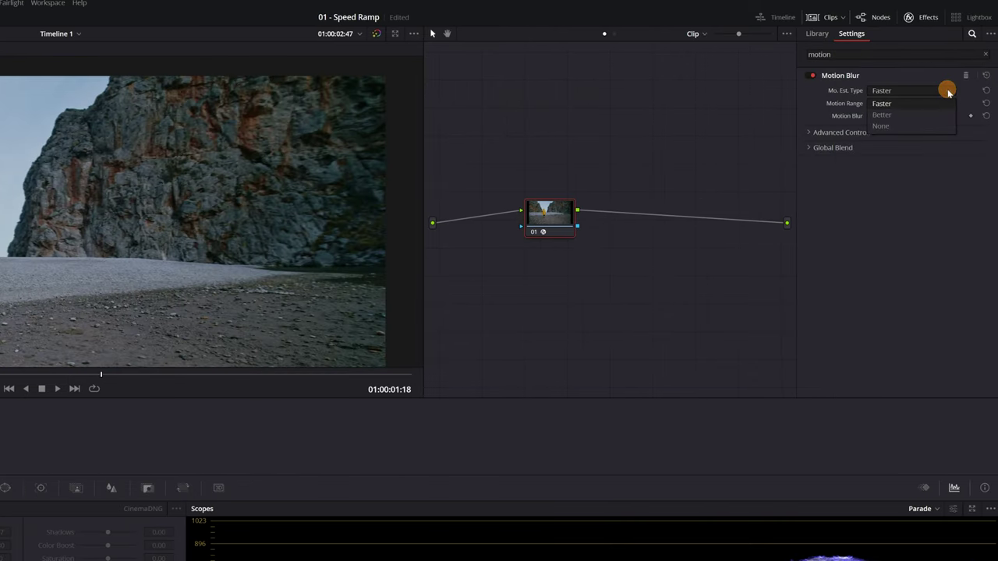
left_click(901, 115)
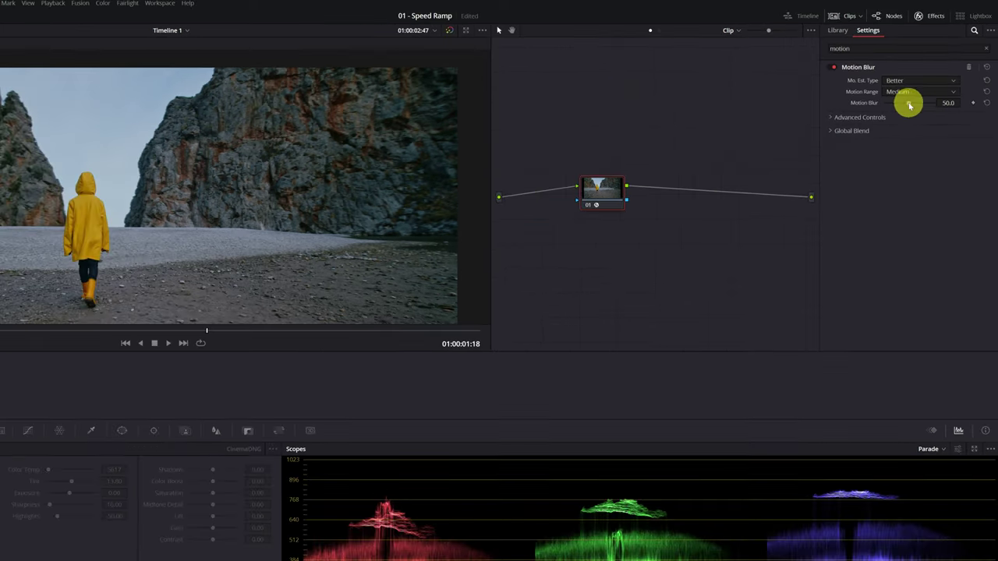
mouse_move(913, 104)
left_mouse_down()
mouse_move(936, 101)
mouse_move(873, 101)
mouse_move(940, 108)
mouse_move(927, 105)
left_mouse_up()
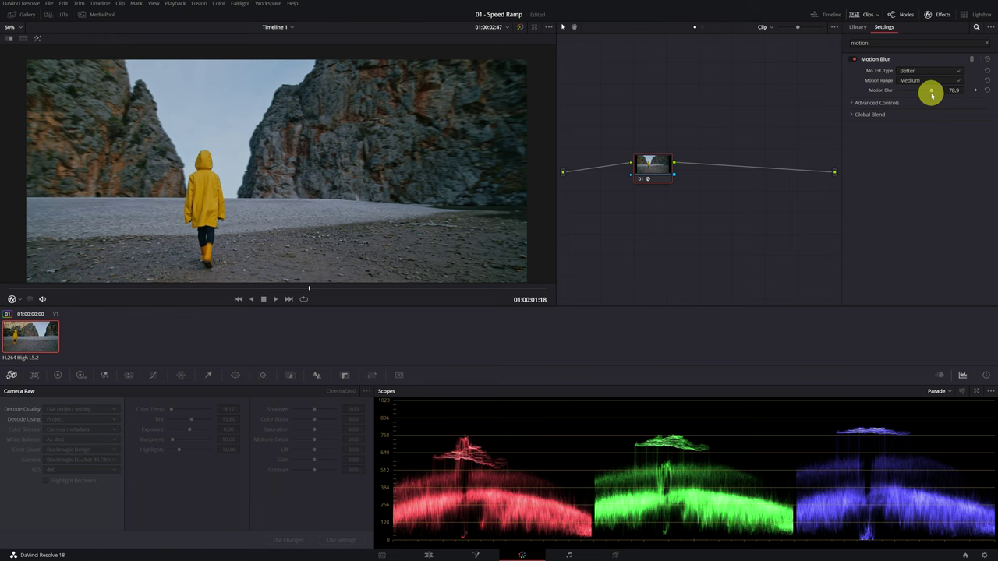
left_click(96, 288)
key("space")
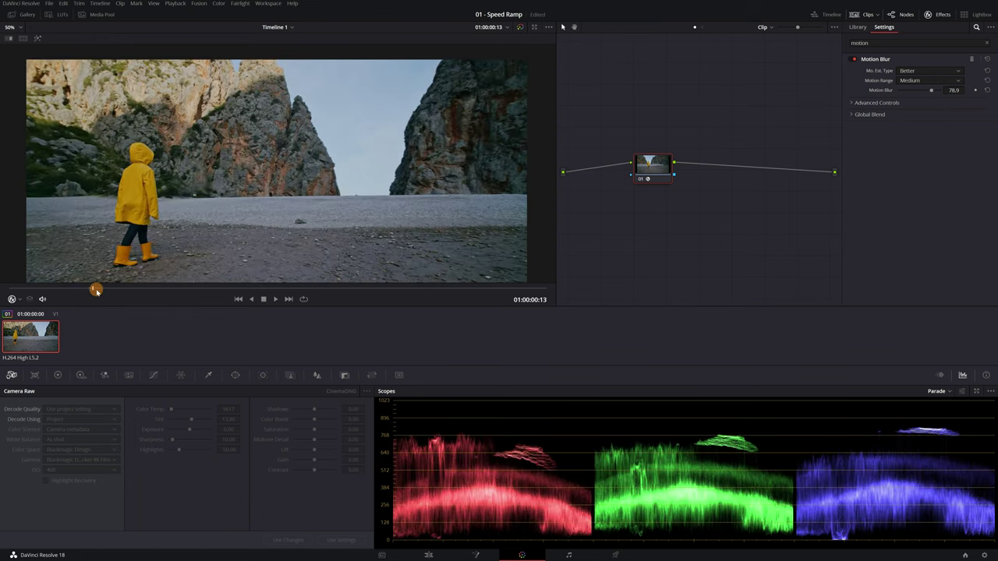